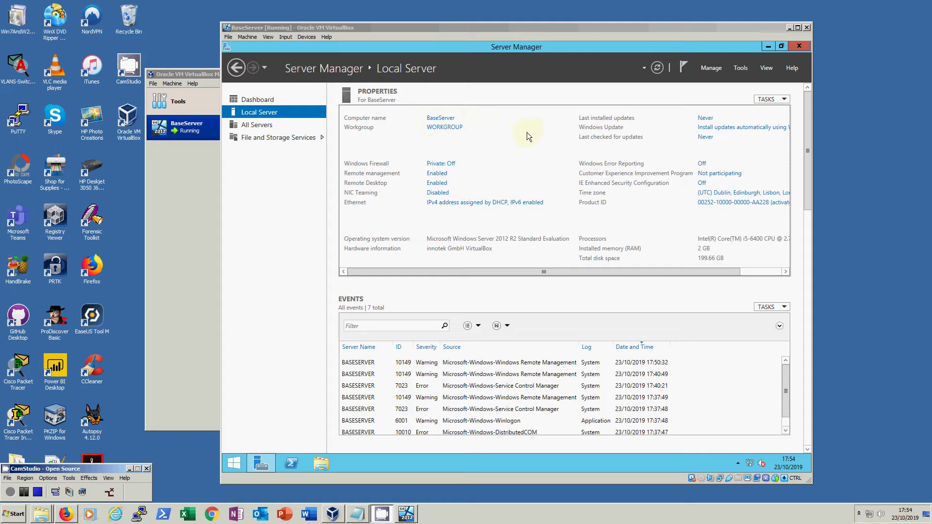
Step: Minimize Server Manager in the BaseServer guest to reveal the Windows Server 2012 R2 desktop
{"action": "left_click", "coordinate": [766, 45]}
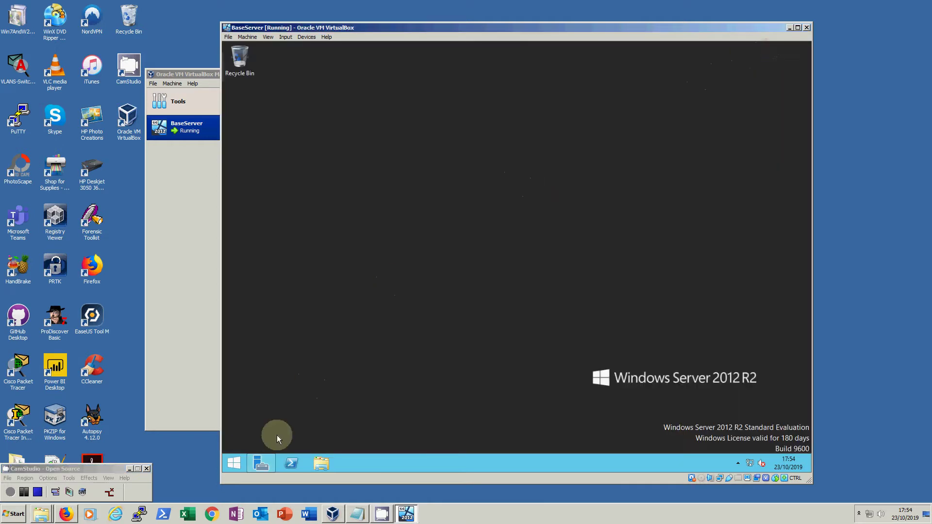
Step: Browse the guest's File Explorer to C:\Windows\System32\Sysprep and launch sysprep
{"action": "left_click", "coordinate": [321, 463]}
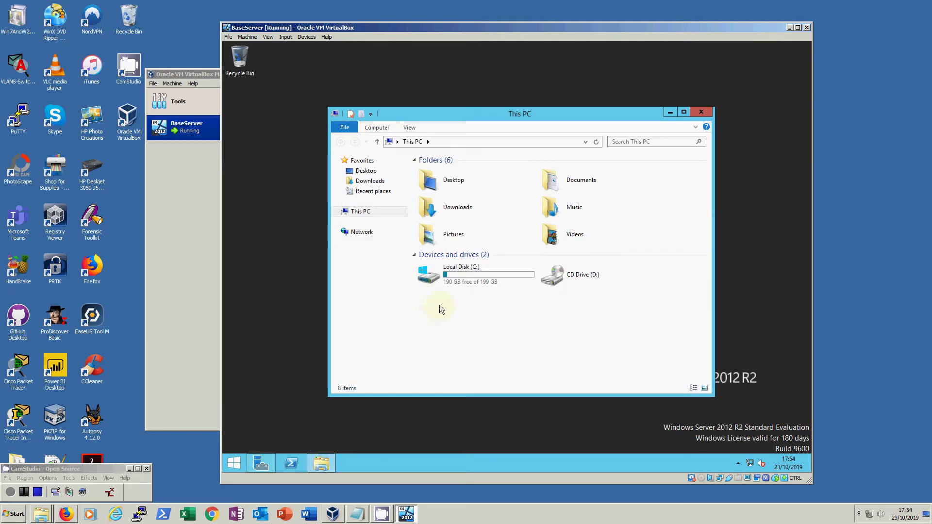
{"action": "double_click", "coordinate": [468, 277]}
{"action": "double_click", "coordinate": [439, 212]}
{"action": "left_click", "coordinate": [434, 273]}
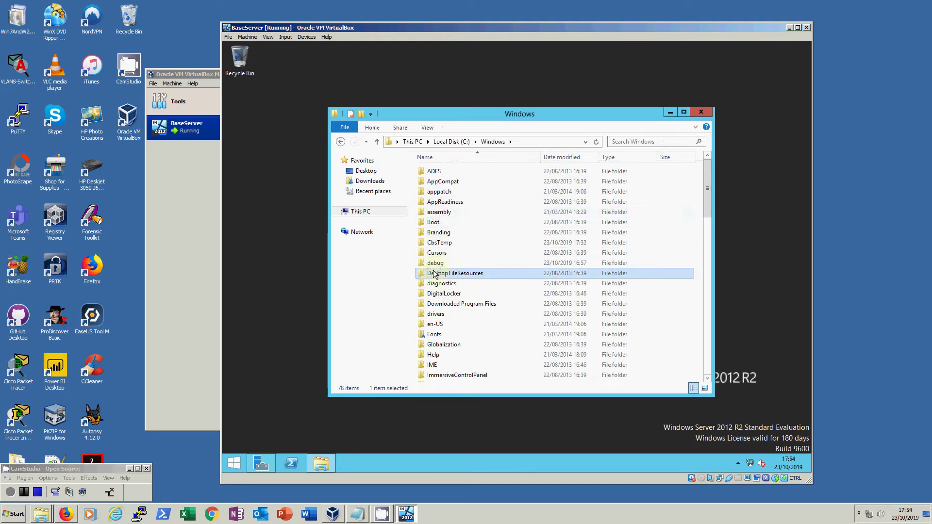
{"action": "key", "text": "s"}
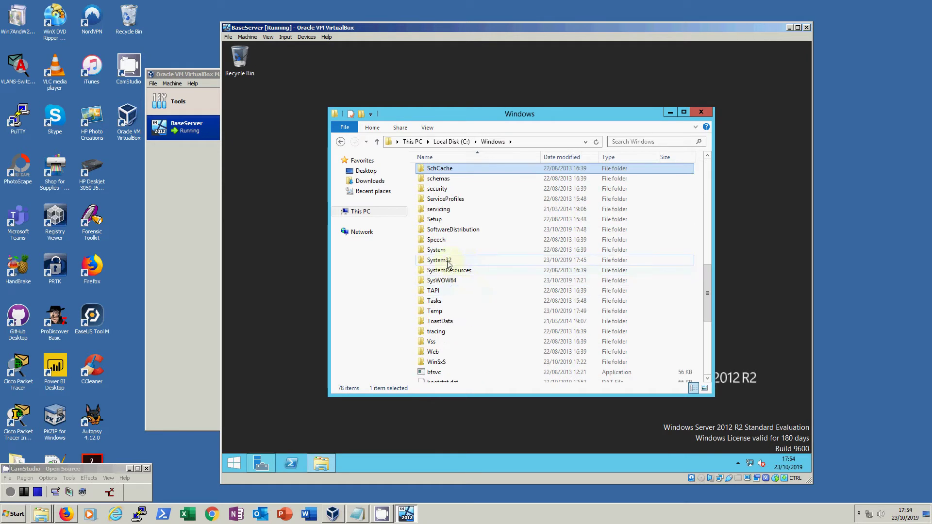
{"action": "double_click", "coordinate": [447, 261]}
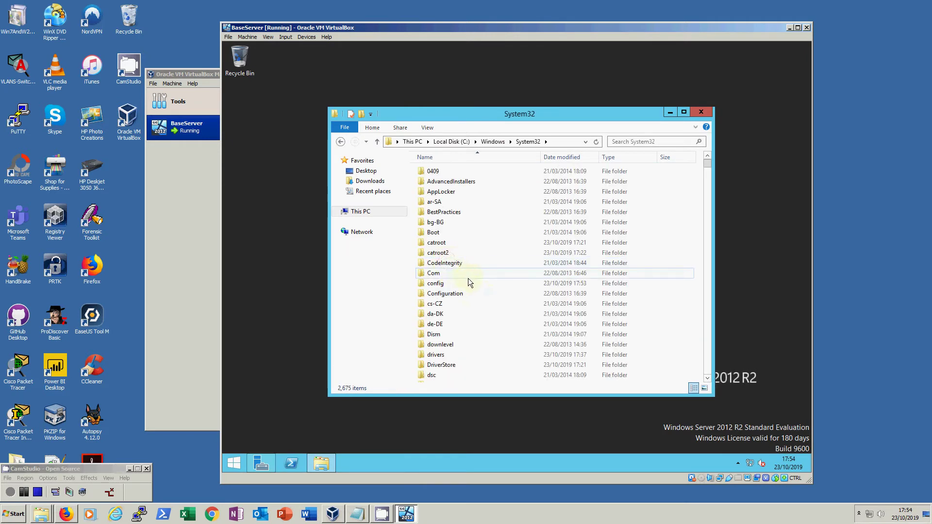
{"action": "key", "text": "s"}
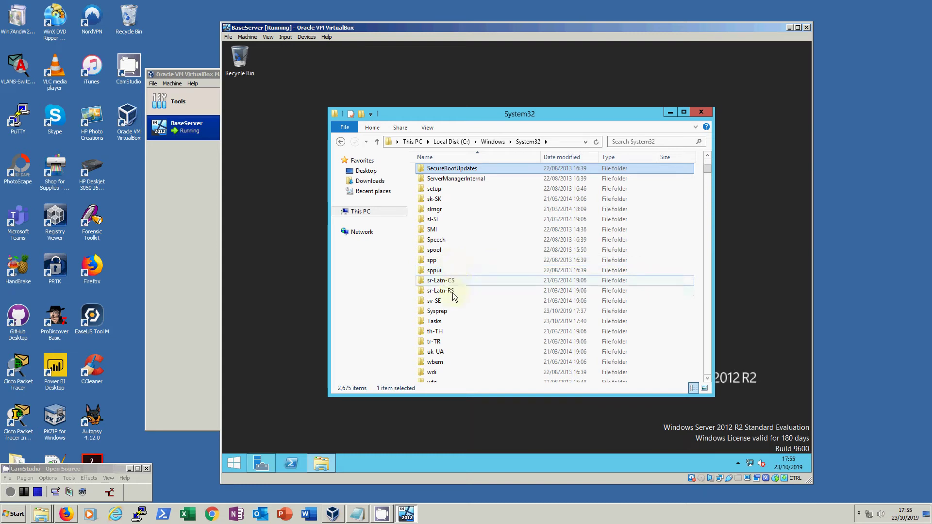
{"action": "double_click", "coordinate": [438, 311]}
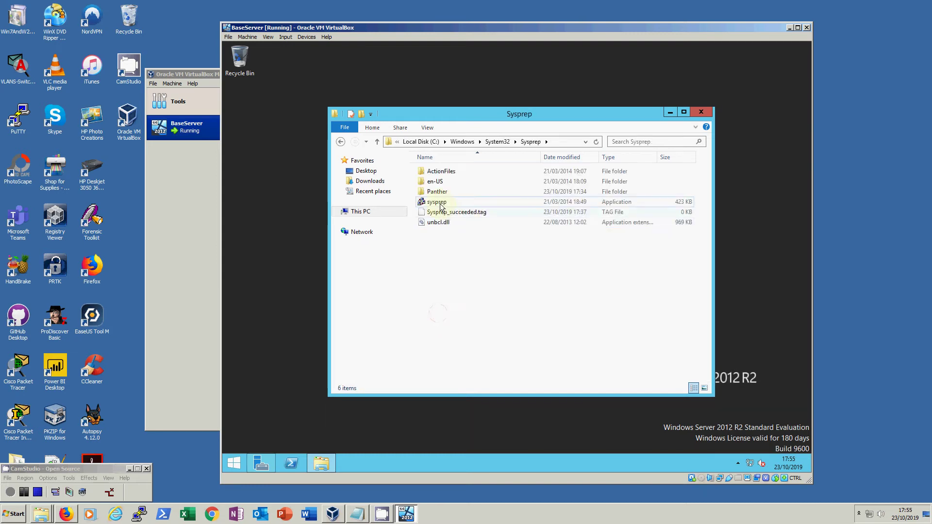
{"action": "double_click", "coordinate": [437, 202]}
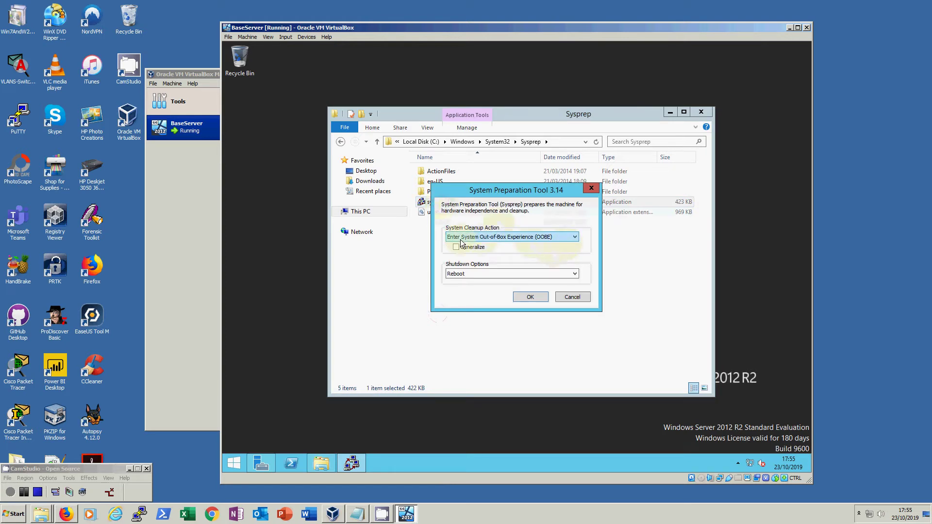
Step: In System Preparation Tool, keep the OOBE cleanup action and tick Generalize
{"action": "left_click", "coordinate": [532, 237]}
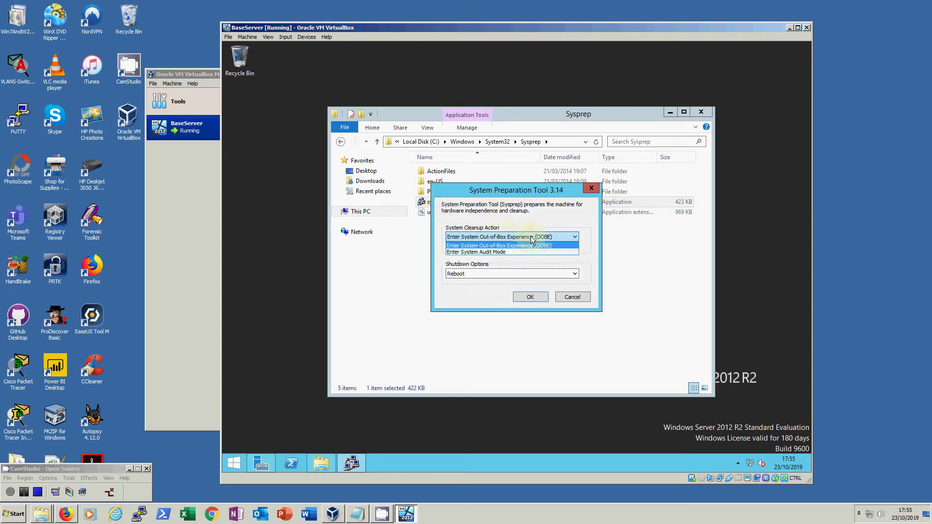
{"action": "left_click", "coordinate": [532, 237]}
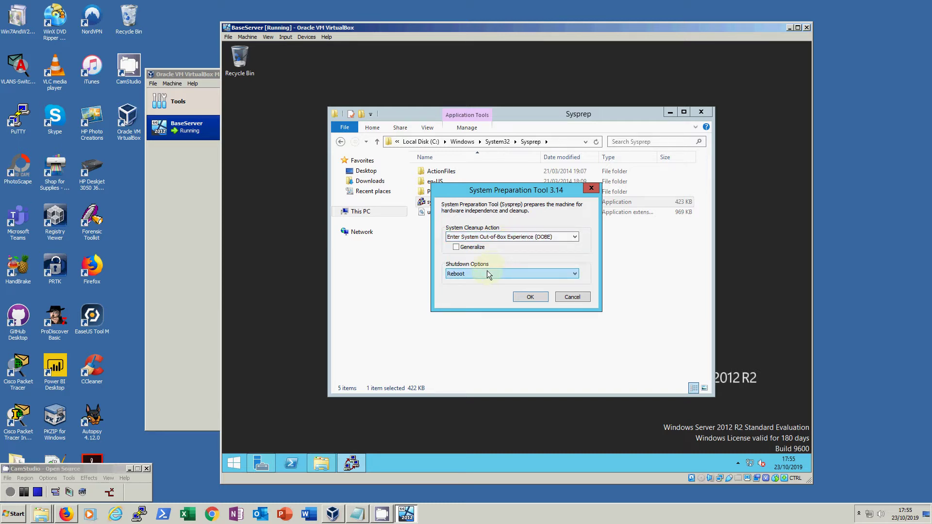
{"action": "scroll", "coordinate": [487, 270], "scroll_direction": "up", "scroll_amount": 1}
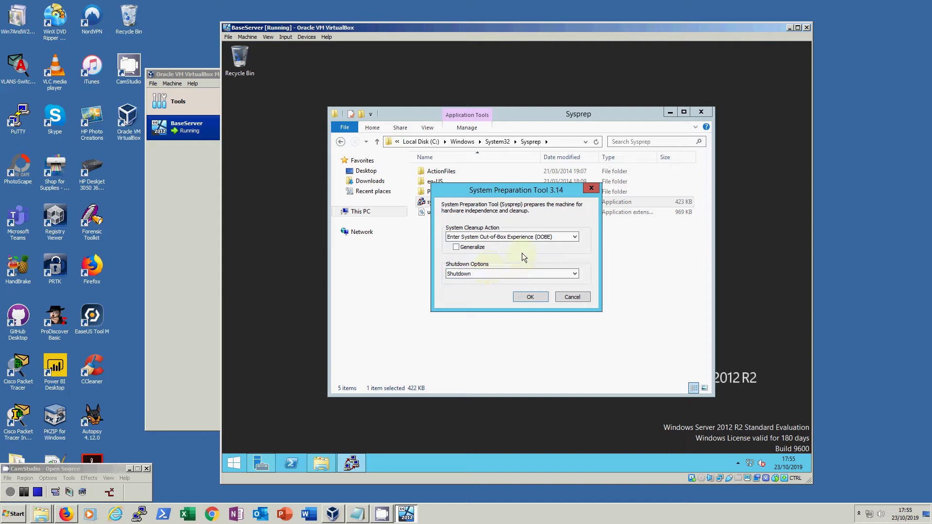
{"action": "left_click", "coordinate": [462, 248]}
Step: Check BaseServer's actions list in the Manager, then start sysprep with Shutdown selected
{"action": "left_click_drag", "start_coordinate": [435, 26], "coordinate": [479, 27]}
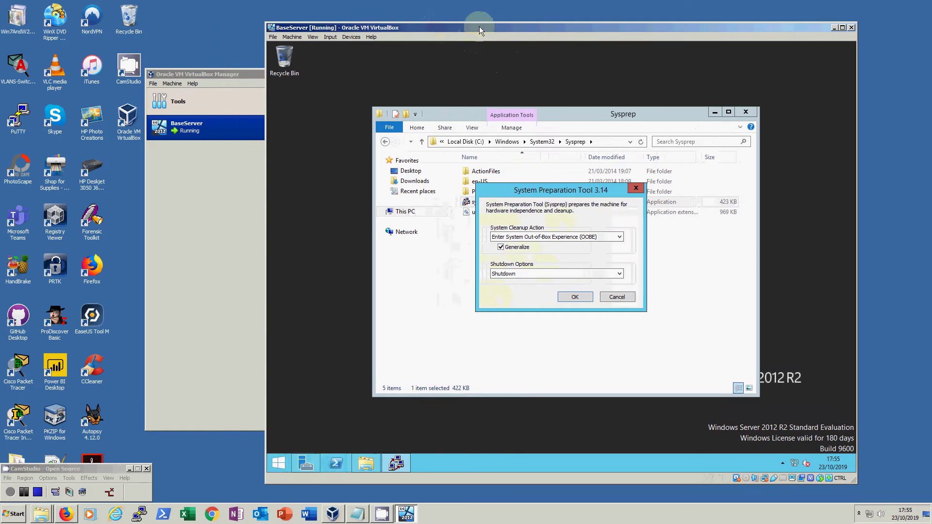
{"action": "right_click", "coordinate": [196, 128]}
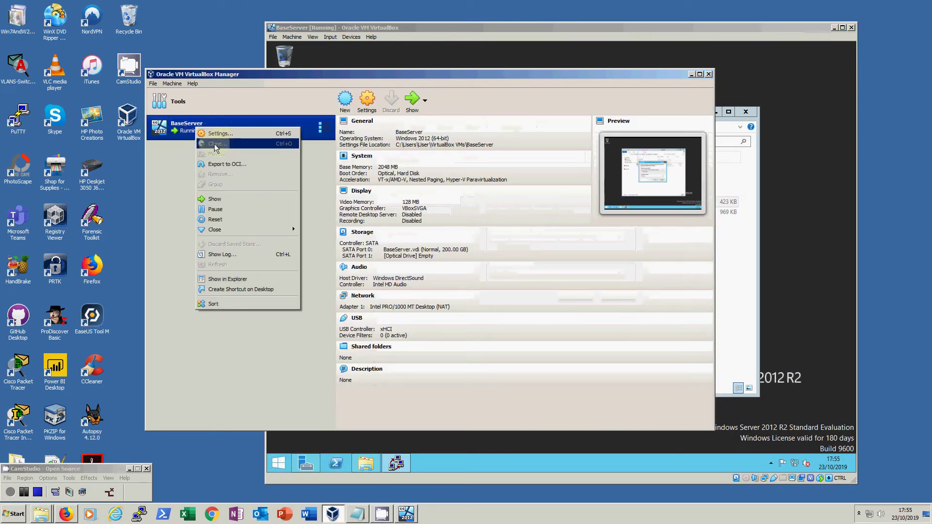
{"action": "left_click", "coordinate": [502, 27]}
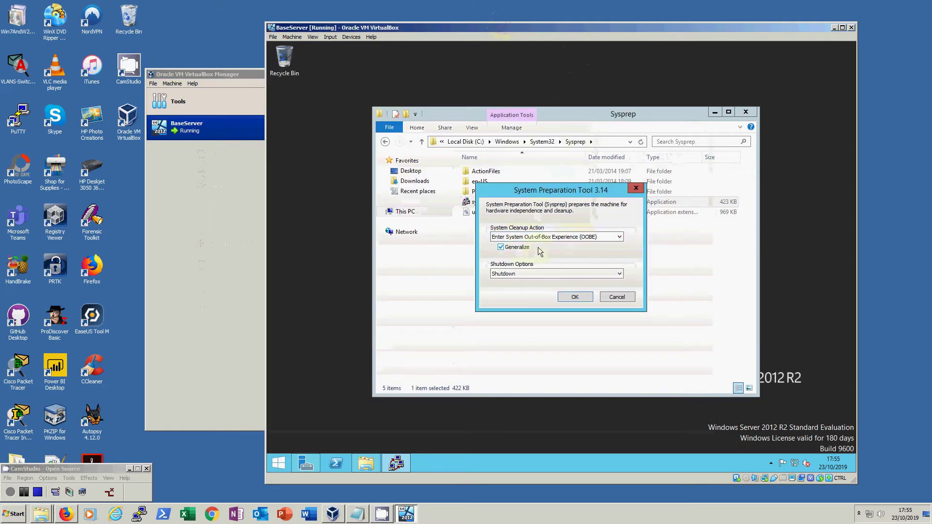
{"action": "left_click", "coordinate": [570, 297]}
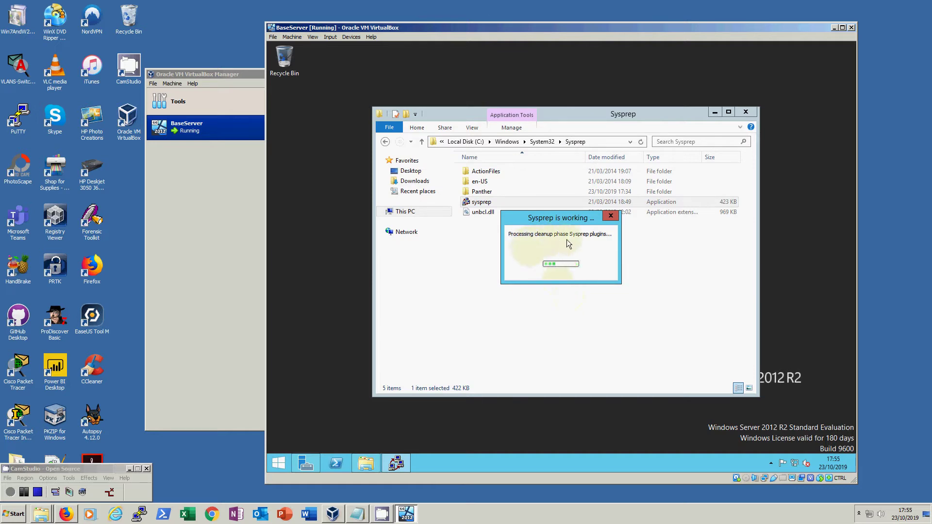
Step: Wait for BaseServer to power off, then bring the VirtualBox Manager forward and reposition it
{"action": "left_click", "coordinate": [28, 493]}
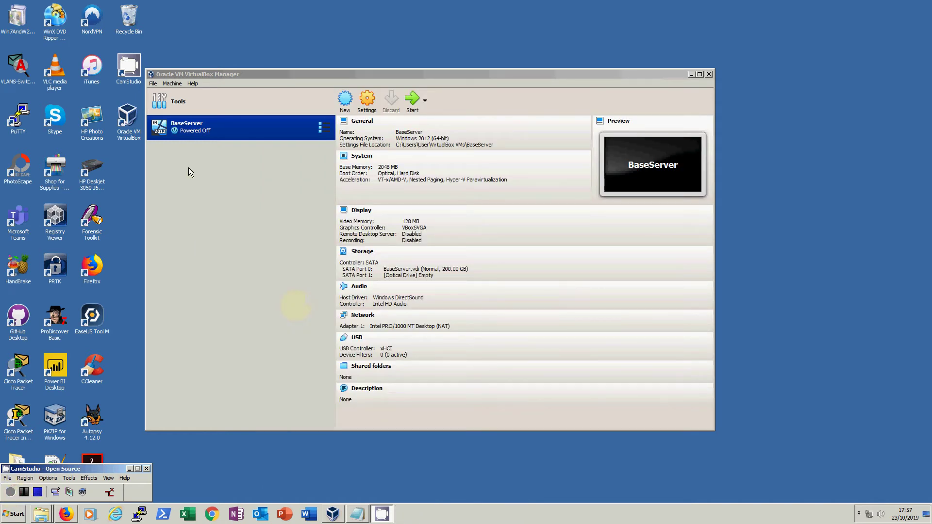
{"action": "left_click", "coordinate": [207, 171]}
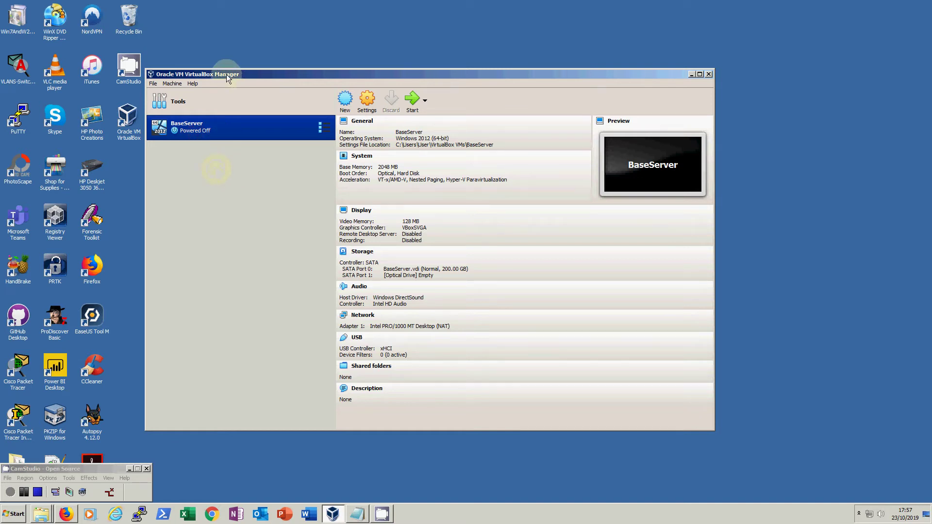
{"action": "left_click_drag", "start_coordinate": [227, 74], "coordinate": [249, 52]}
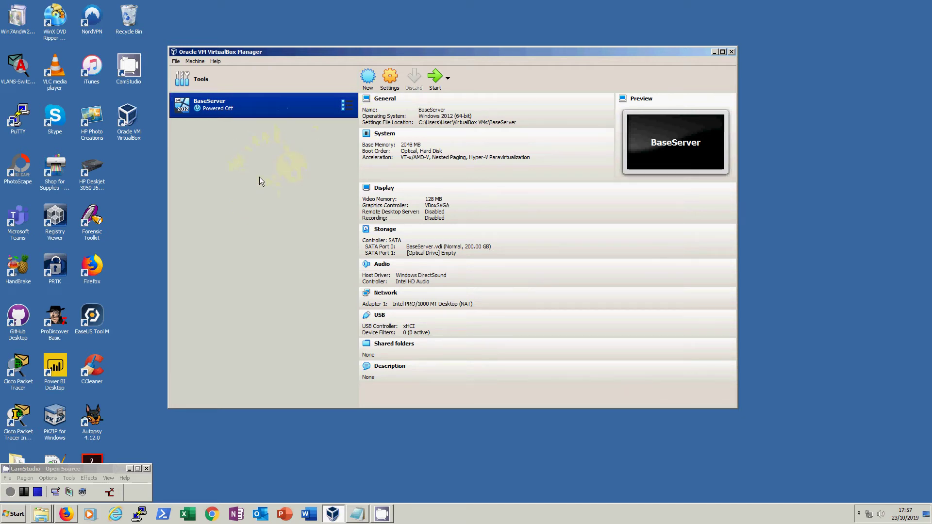
Step: Full-clone BaseServer as 'Server 1' with new MAC addresses for all network adapters
{"action": "right_click", "coordinate": [236, 100]}
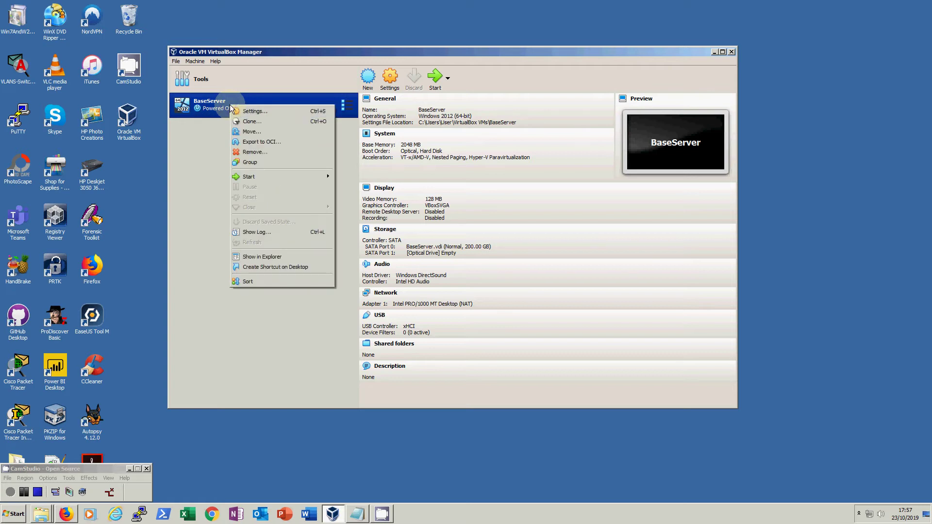
{"action": "left_click", "coordinate": [261, 123]}
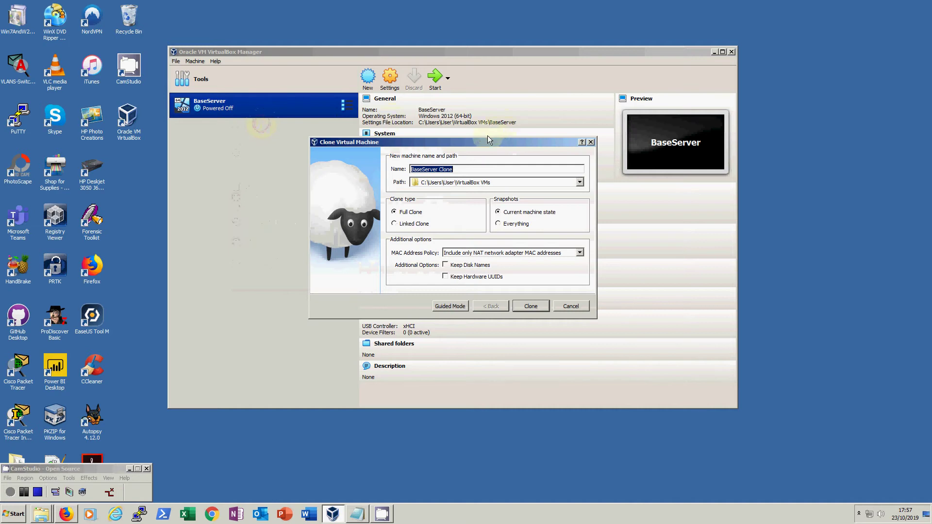
{"action": "left_click_drag", "start_coordinate": [482, 142], "coordinate": [487, 163]}
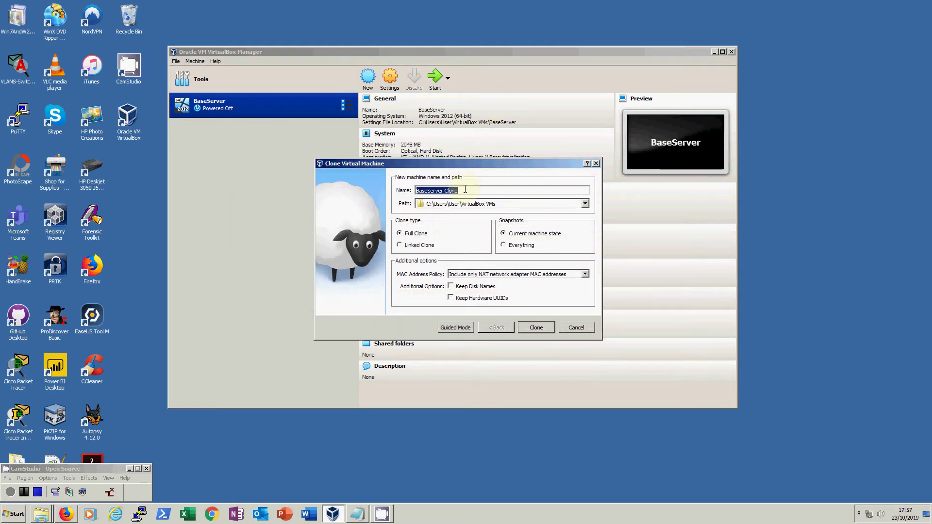
{"action": "type", "text": "Server 1"}
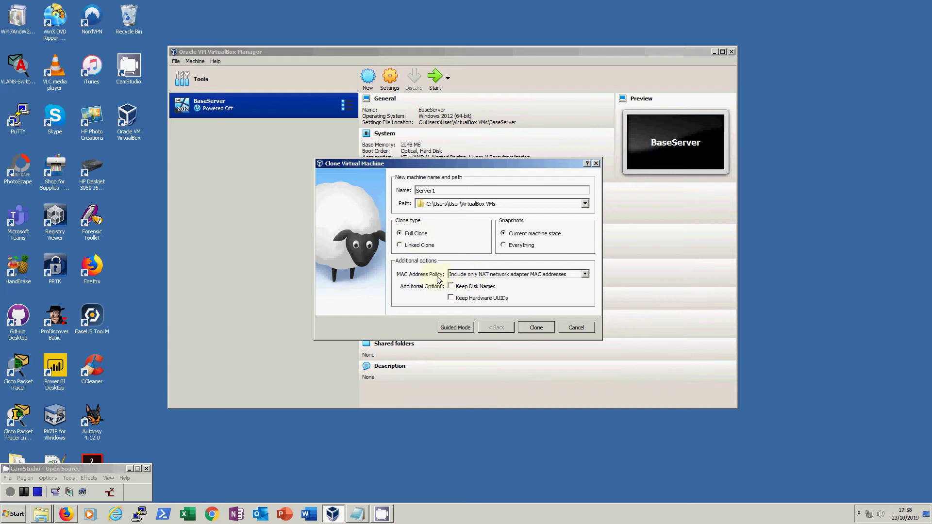
{"action": "left_click", "coordinate": [471, 275]}
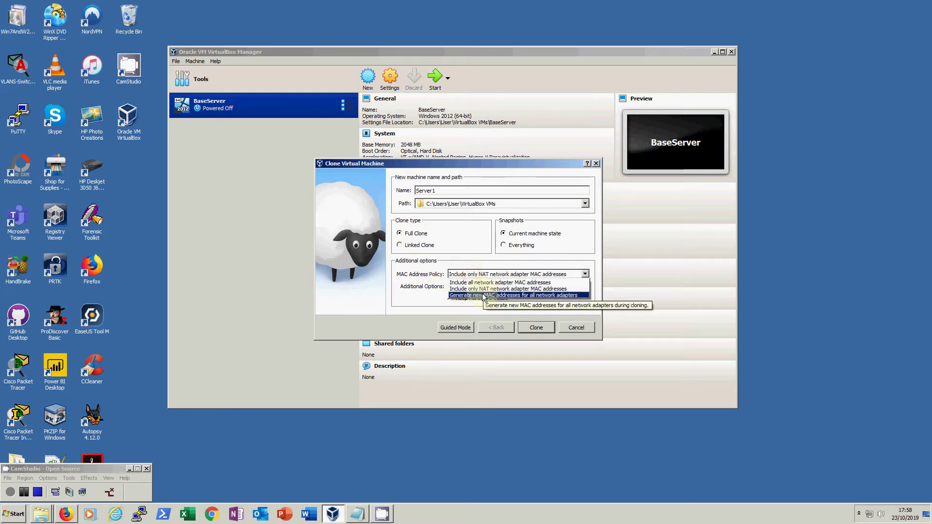
{"action": "left_click", "coordinate": [483, 294]}
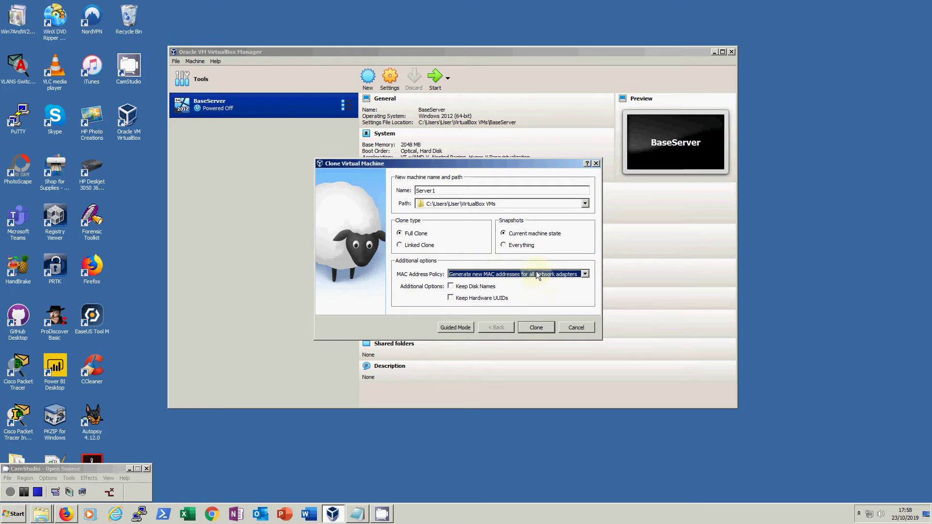
{"action": "left_click", "coordinate": [534, 327]}
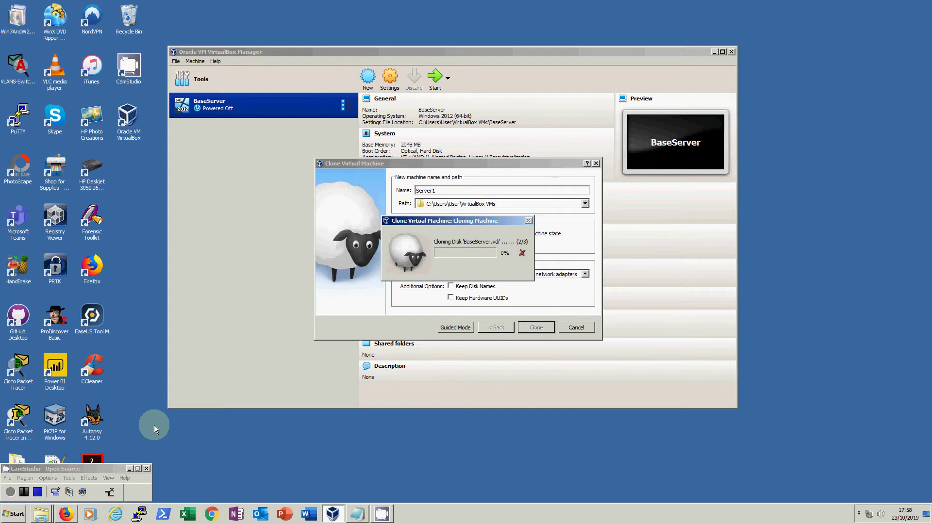
{"action": "left_click", "coordinate": [23, 472]}
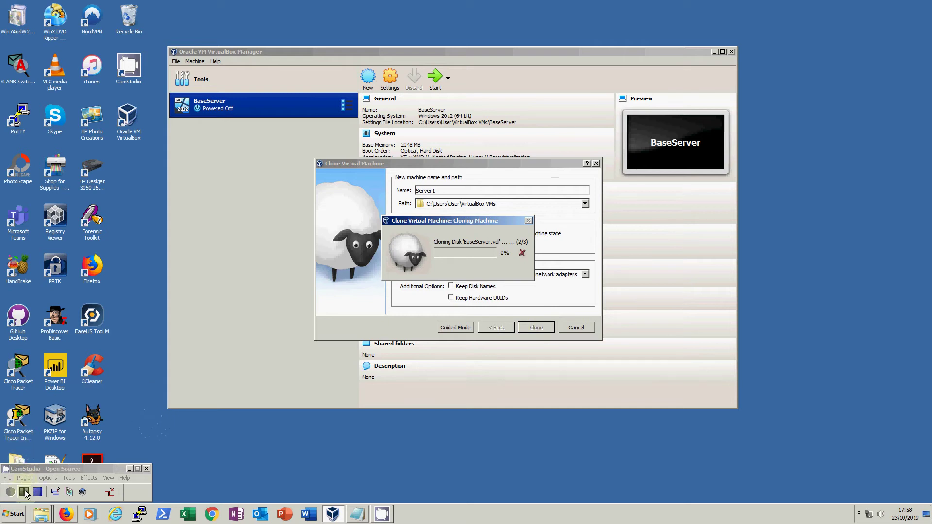
{"action": "left_click", "coordinate": [25, 493]}
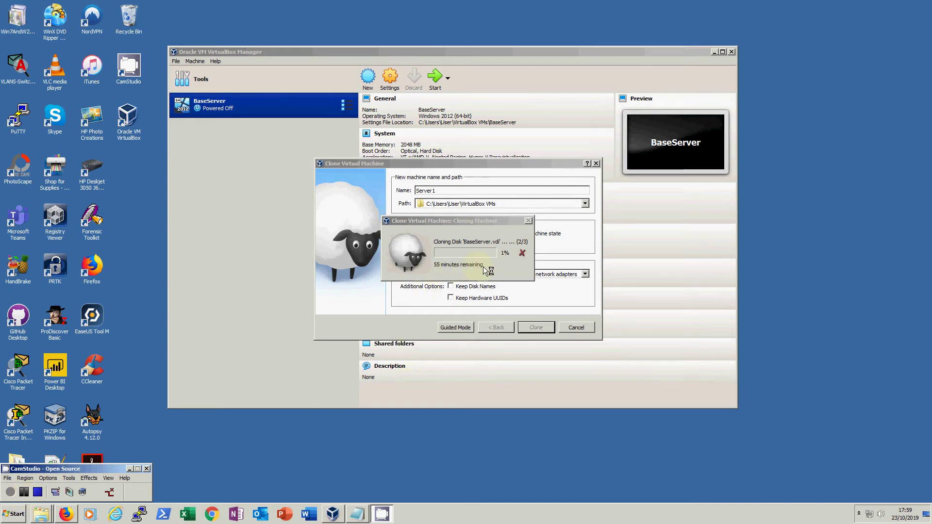
{"action": "left_click", "coordinate": [24, 493]}
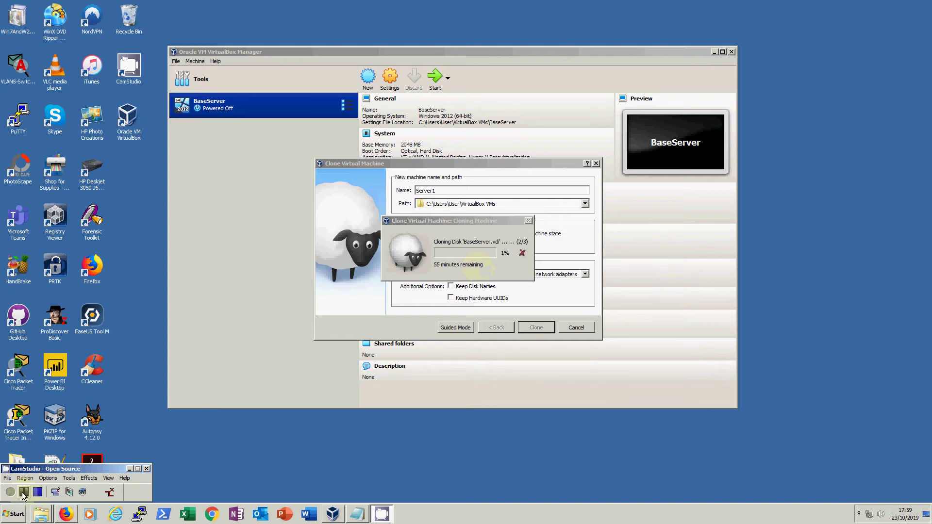
{"action": "left_click", "coordinate": [11, 492]}
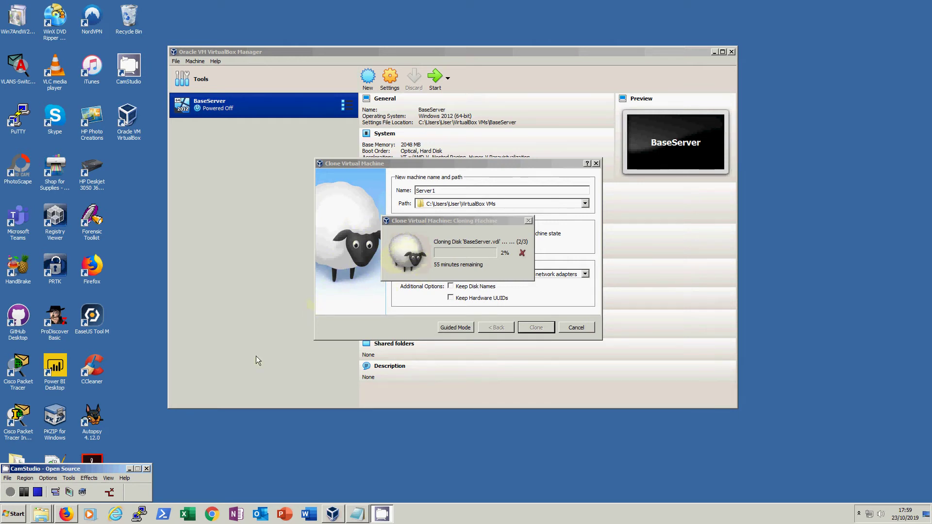
Step: Select the new Server1, then reselect BaseServer and bring up its context menu
{"action": "left_click", "coordinate": [24, 493]}
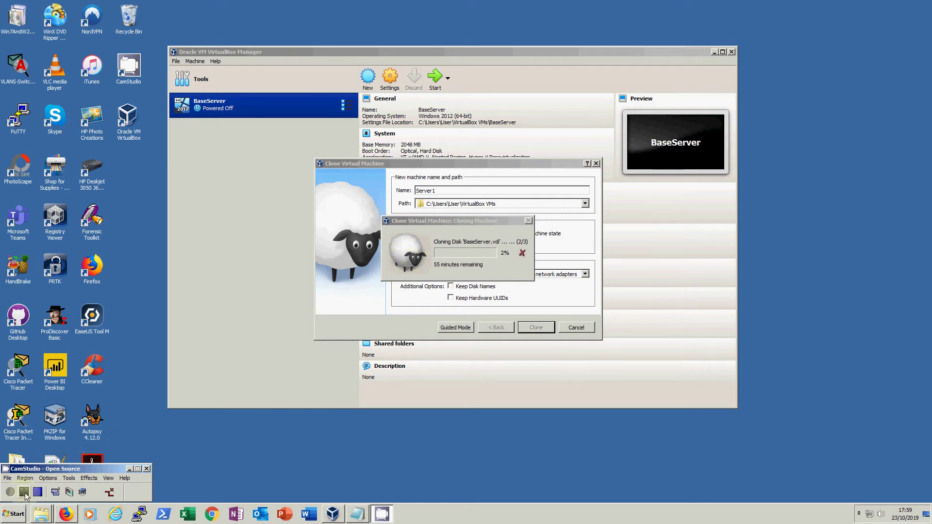
{"action": "left_click", "coordinate": [12, 492]}
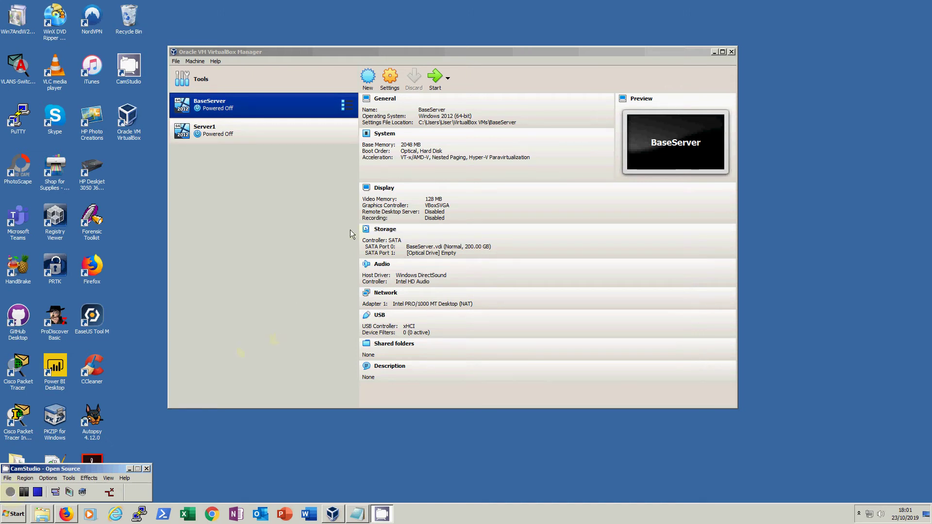
{"action": "left_click", "coordinate": [262, 133]}
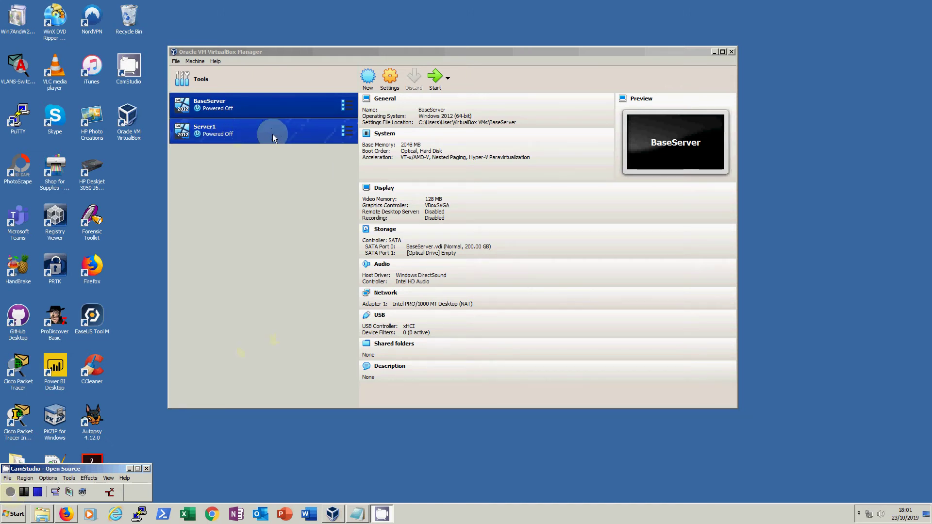
{"action": "left_click", "coordinate": [250, 111]}
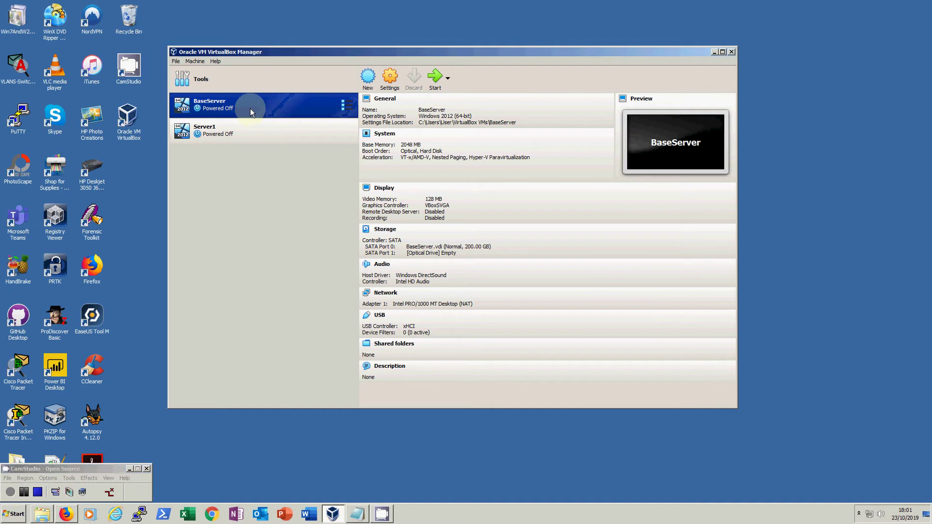
{"action": "right_click", "coordinate": [252, 110]}
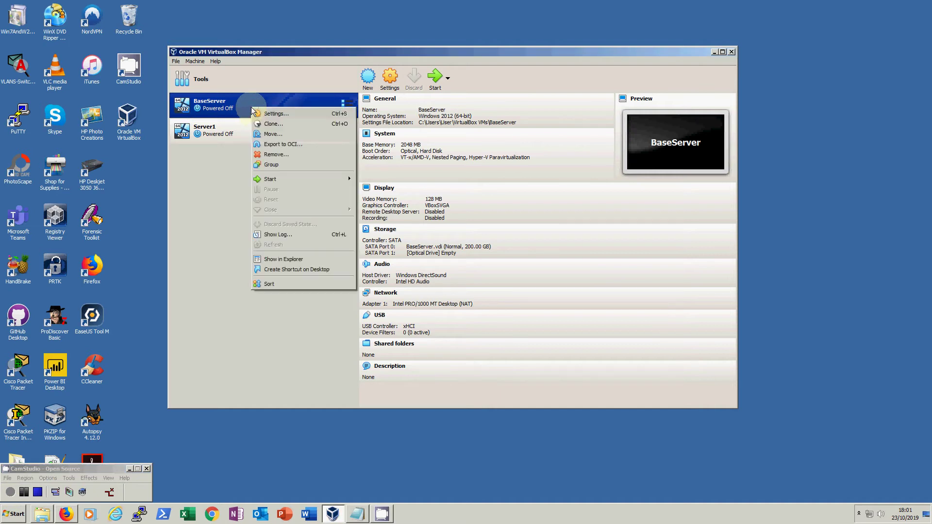
Step: Clone BaseServer as 'Server2', correcting the 'Derver2' typo, with new MAC addresses for all adapters
{"action": "left_click", "coordinate": [273, 125]}
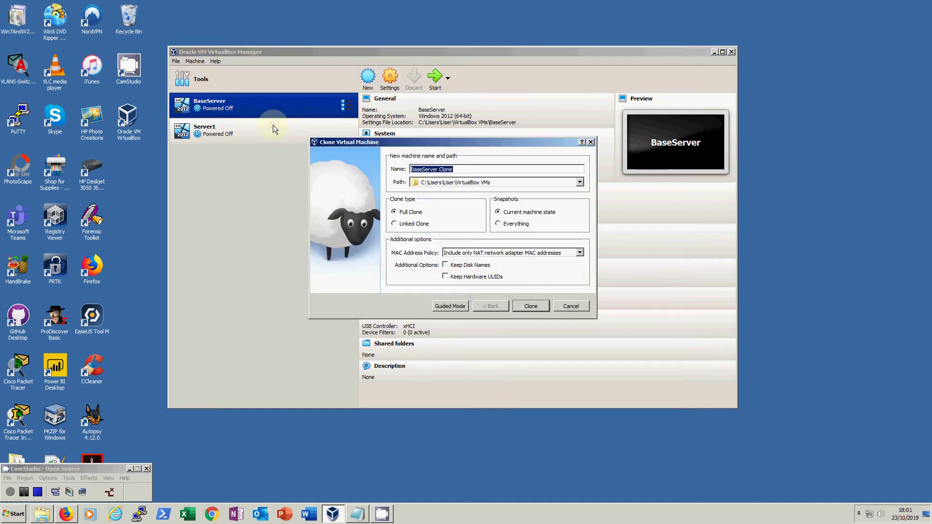
{"action": "type", "text": "D"}
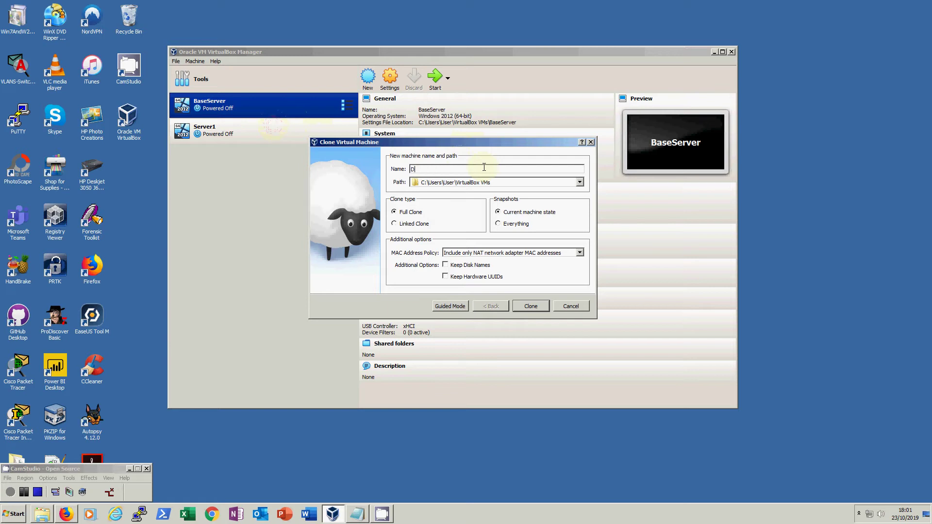
{"action": "type", "text": "erver2"}
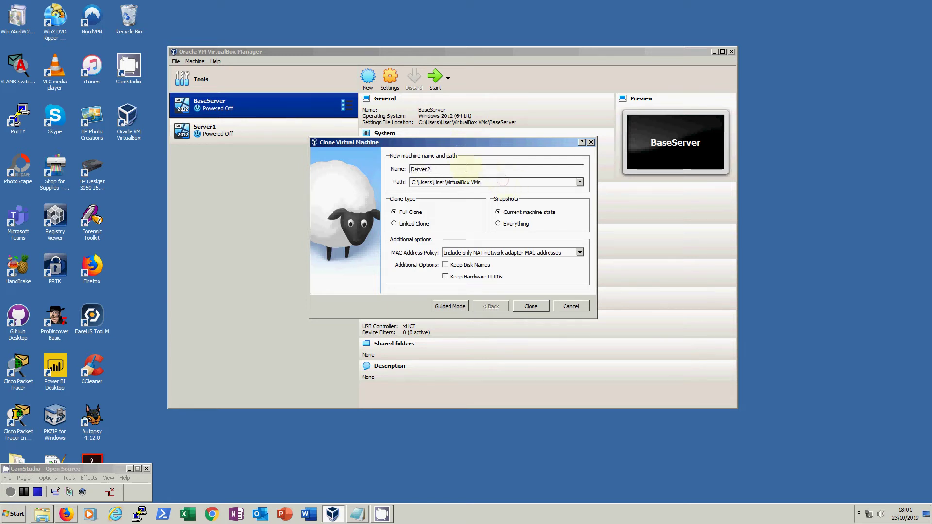
{"action": "double_click", "coordinate": [421, 169]}
{"action": "type", "text": "Server2"}
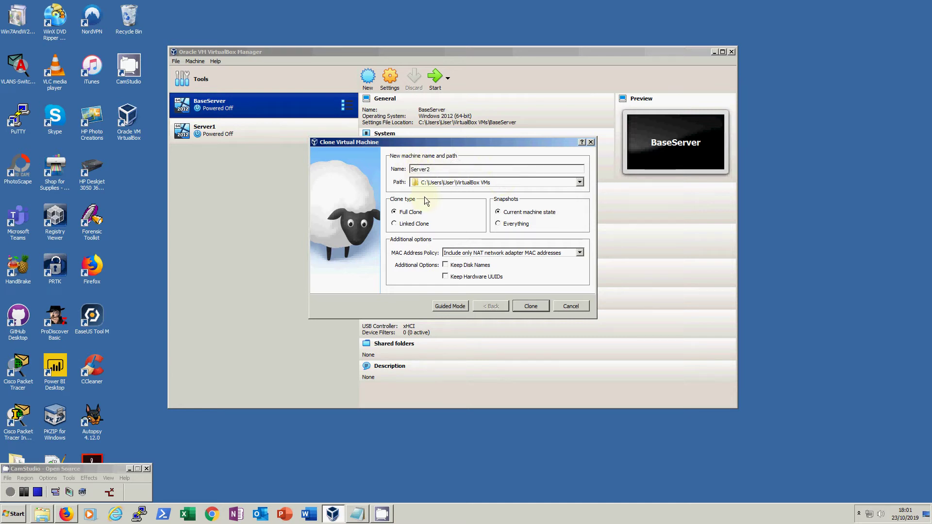
{"action": "left_click", "coordinate": [469, 253]}
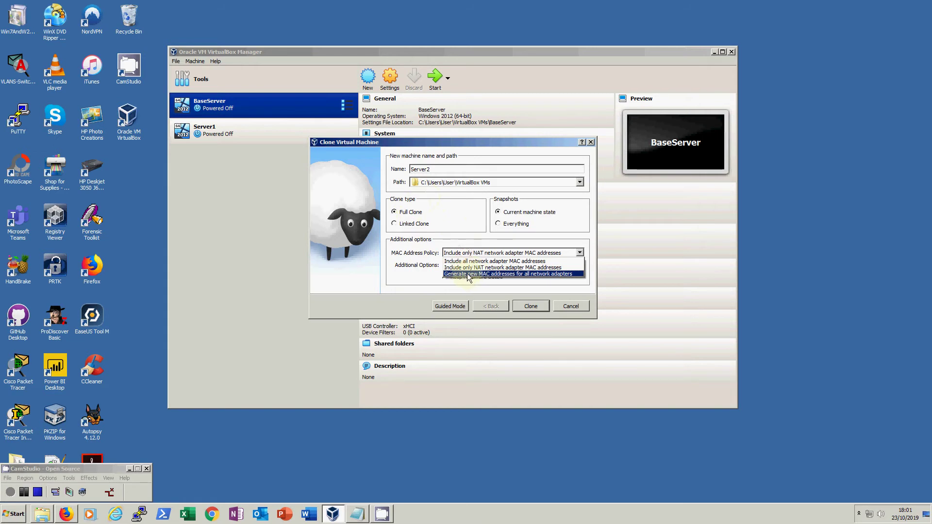
{"action": "left_click", "coordinate": [469, 275]}
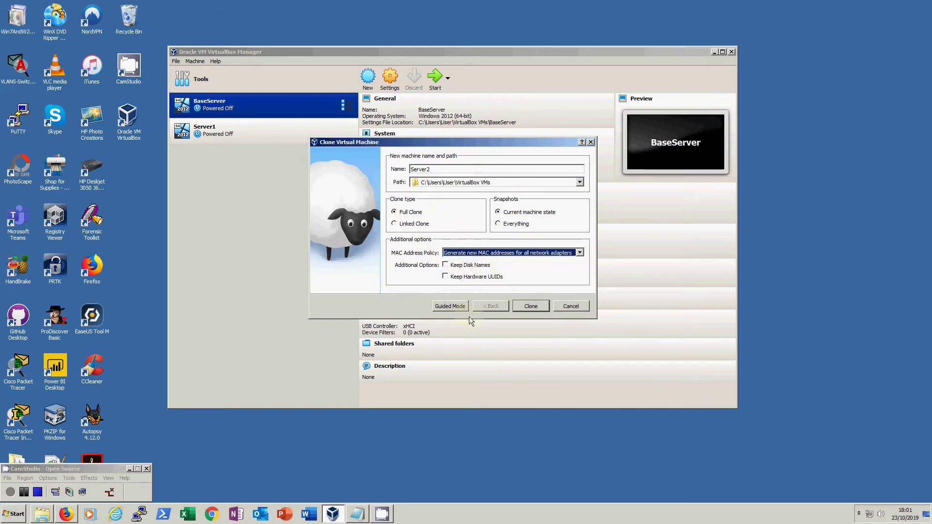
{"action": "left_click", "coordinate": [533, 306]}
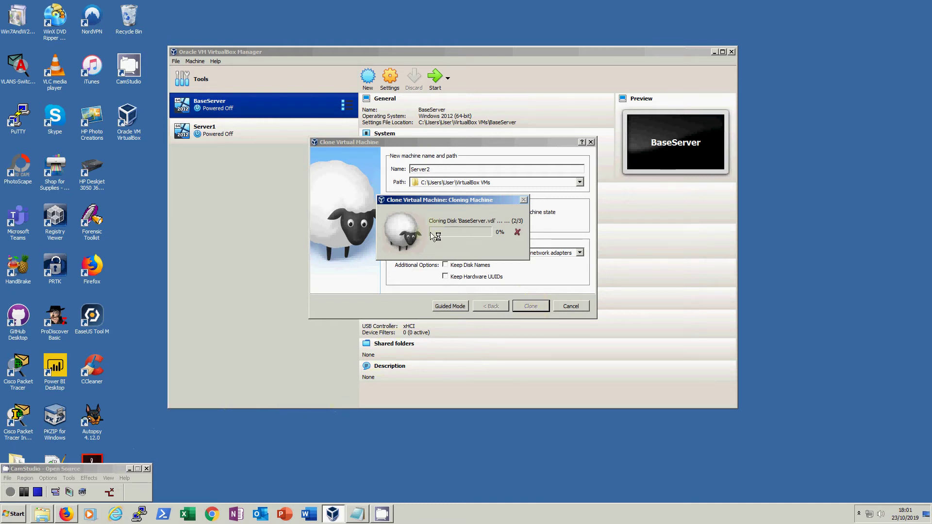
Step: Open C:\Users\User\VirtualBox VMs in Explorer and sort the folders by date modified
{"action": "left_click", "coordinate": [42, 514]}
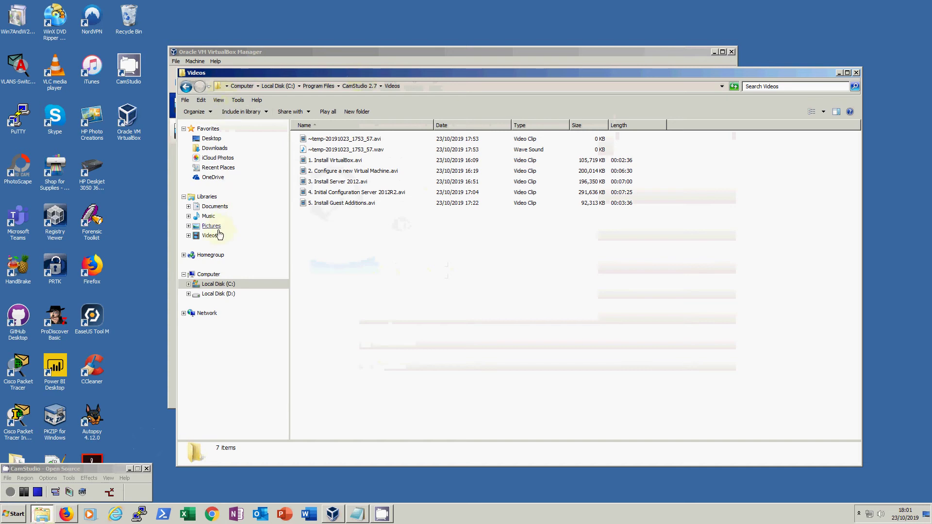
{"action": "left_click", "coordinate": [216, 285]}
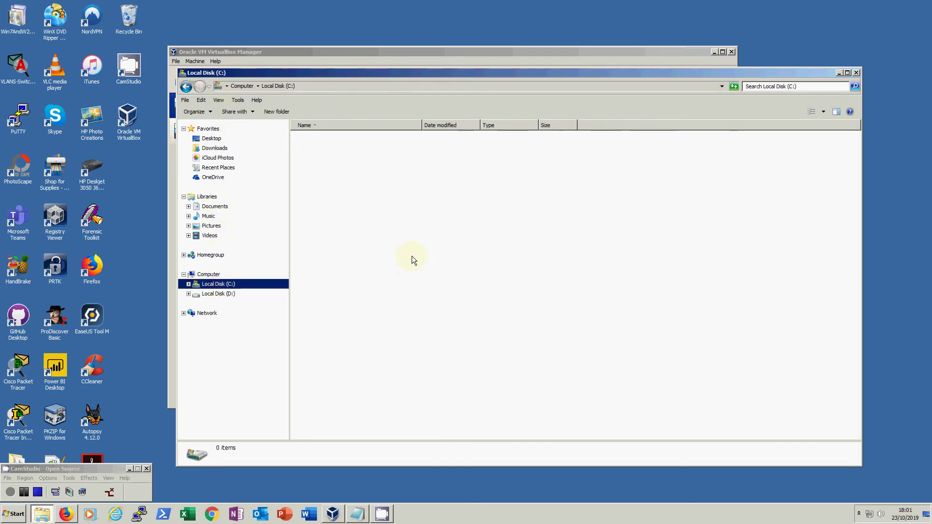
{"action": "double_click", "coordinate": [316, 298]}
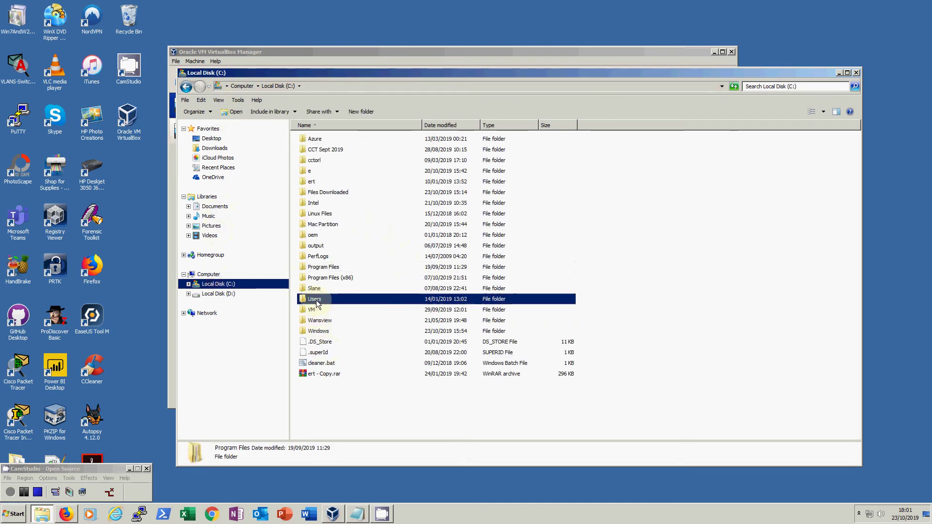
{"action": "double_click", "coordinate": [313, 171]}
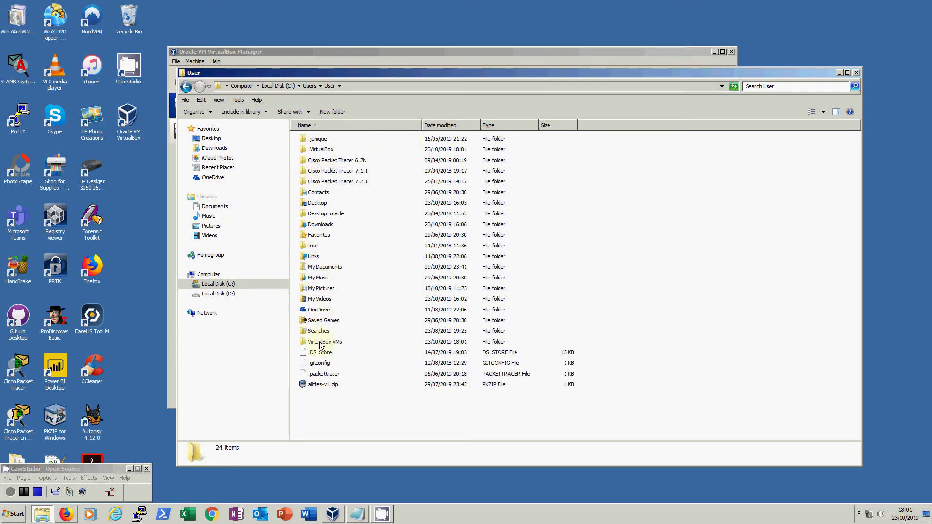
{"action": "double_click", "coordinate": [320, 342]}
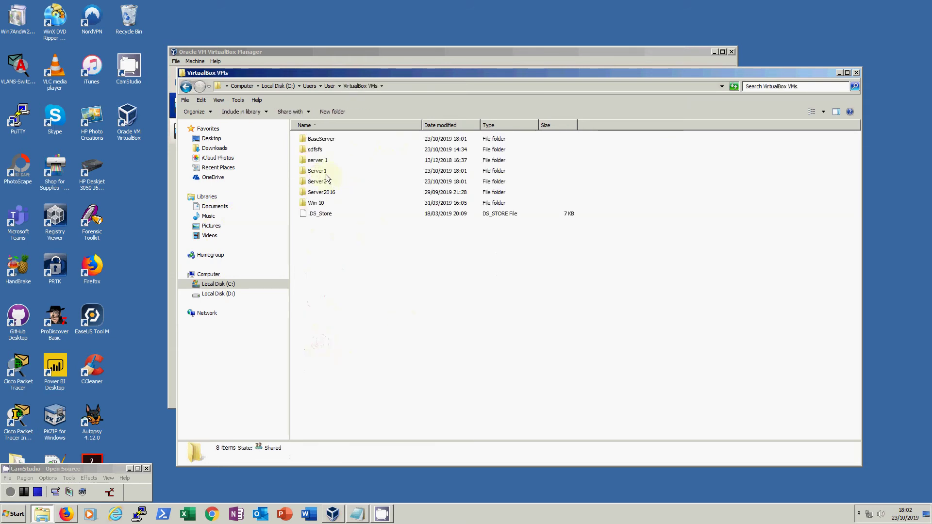
{"action": "left_click", "coordinate": [456, 124]}
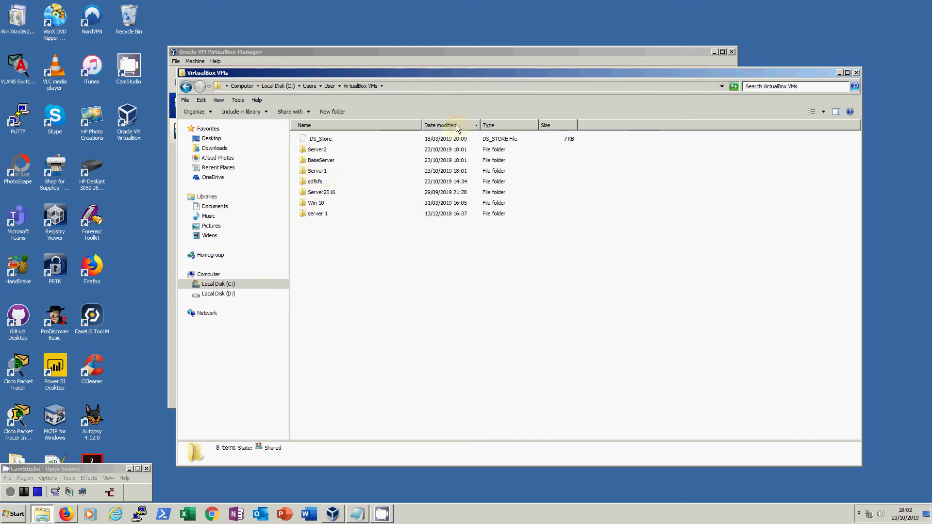
{"action": "left_click", "coordinate": [456, 124]}
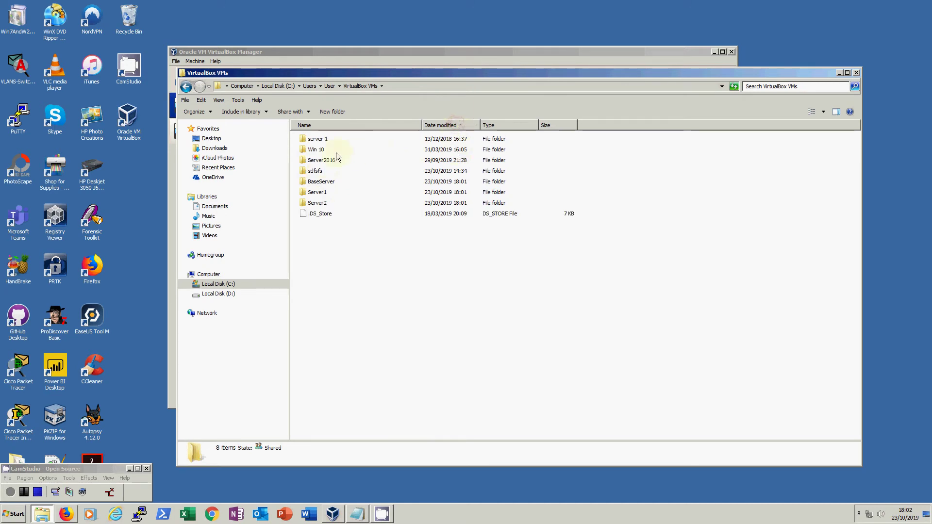
Step: Inspect the Server1.vdi and BaseServer.vdi disk files in their VM folders
{"action": "left_click", "coordinate": [326, 192]}
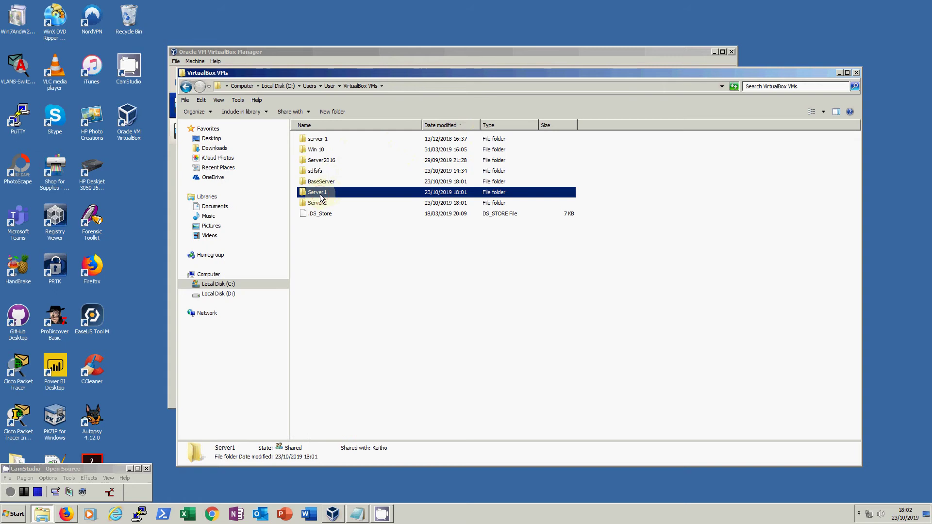
{"action": "left_click", "coordinate": [321, 205]}
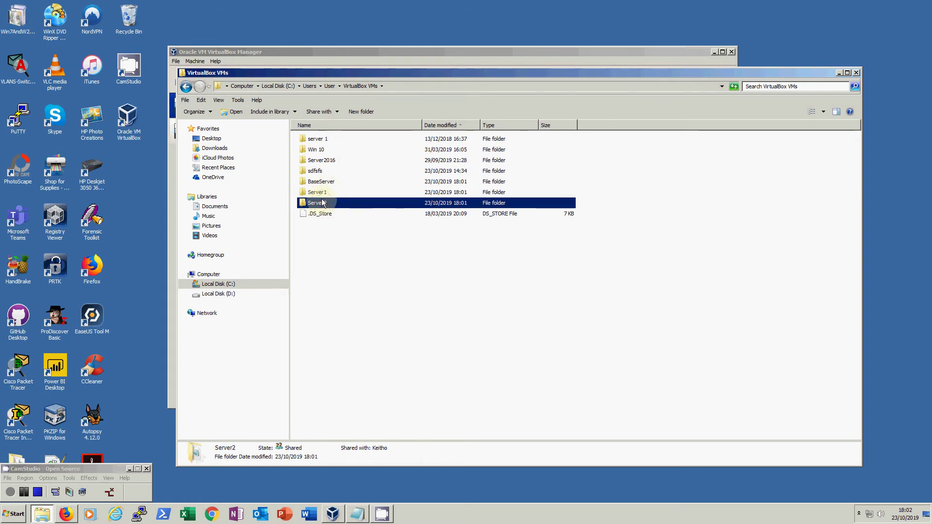
{"action": "left_click", "coordinate": [436, 192]}
{"action": "left_click", "coordinate": [458, 202]}
{"action": "left_click", "coordinate": [456, 193]}
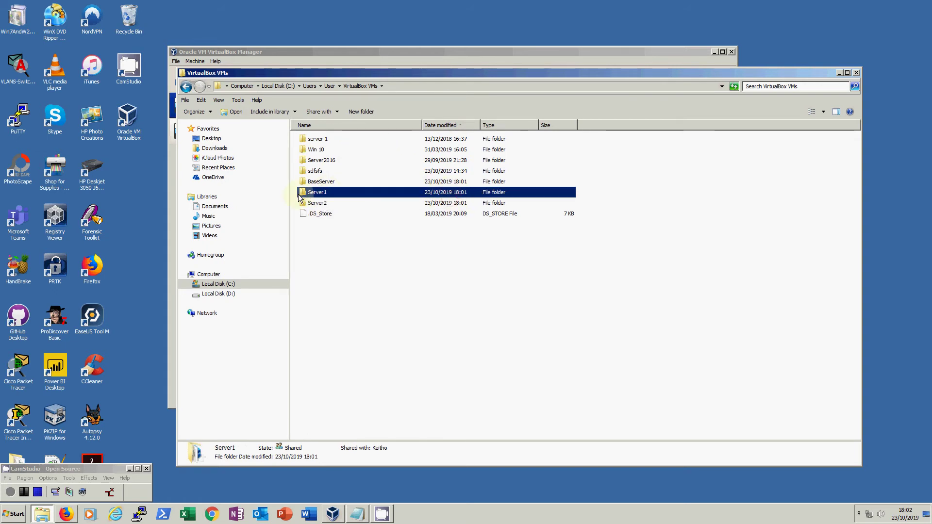
{"action": "double_click", "coordinate": [310, 193]}
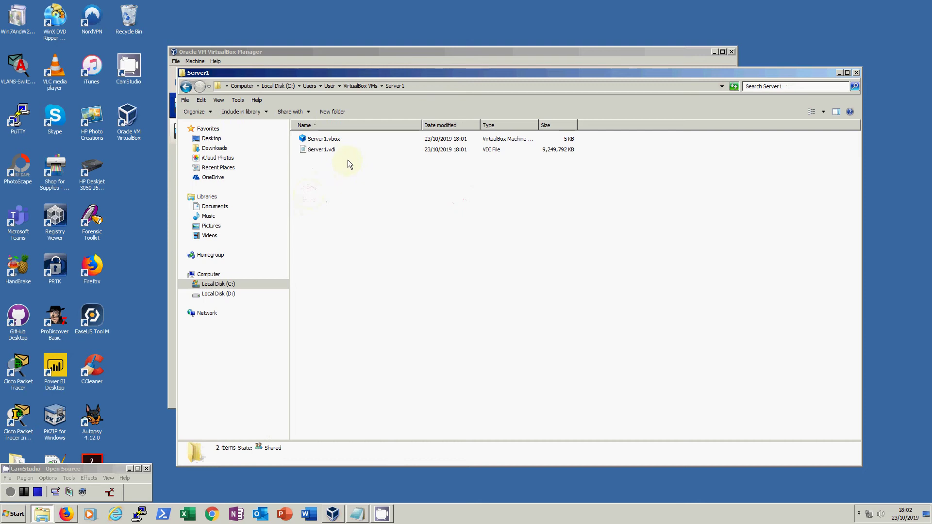
{"action": "left_click", "coordinate": [333, 149]}
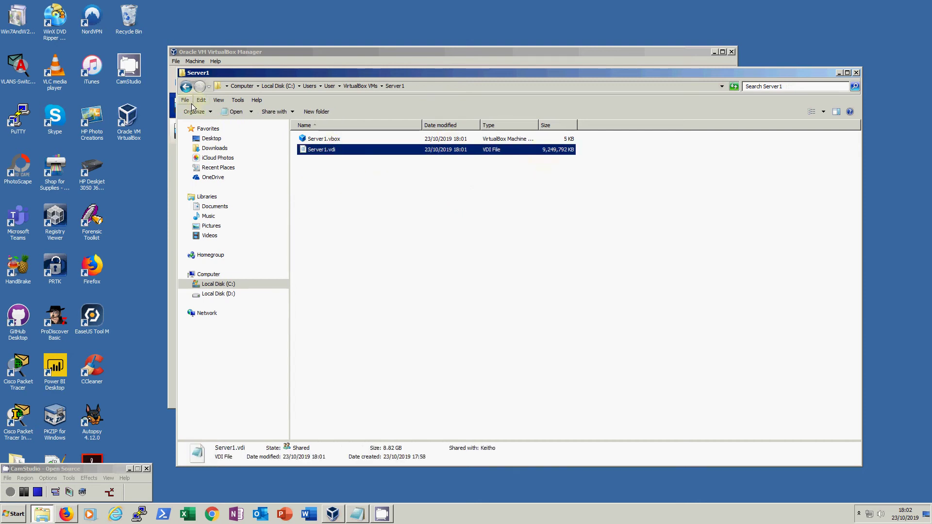
{"action": "left_click", "coordinate": [187, 87]}
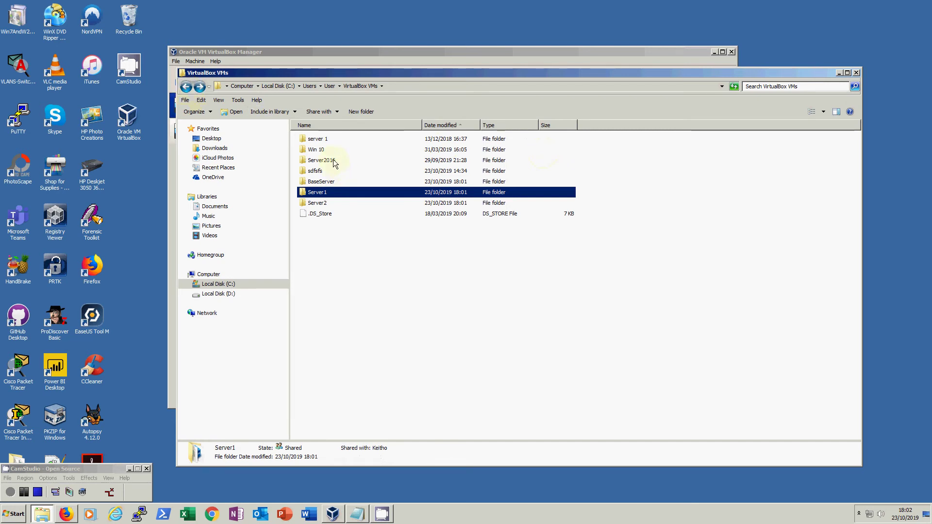
{"action": "double_click", "coordinate": [326, 181]}
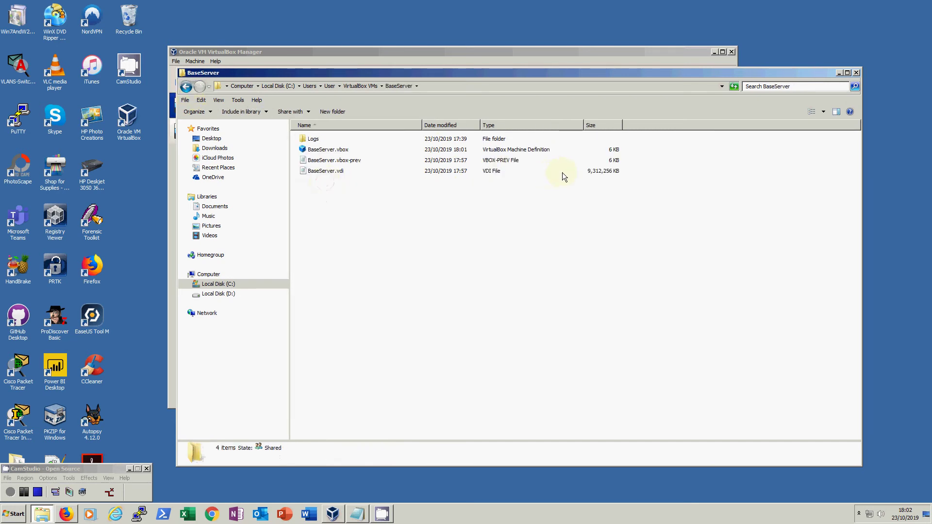
{"action": "left_click", "coordinate": [562, 173]}
{"action": "left_click", "coordinate": [186, 87]}
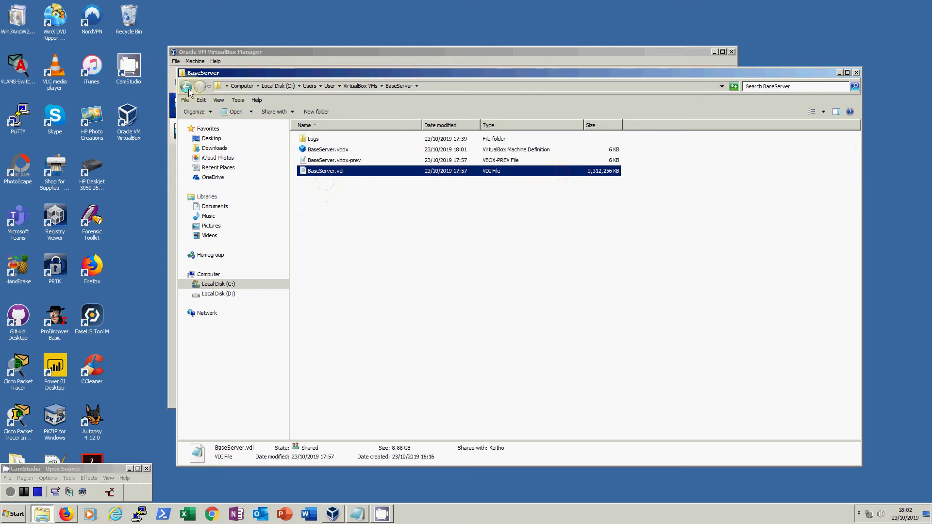
Step: Open the Server2 folder and refresh it twice to watch Server2.vdi grow
{"action": "double_click", "coordinate": [315, 204]}
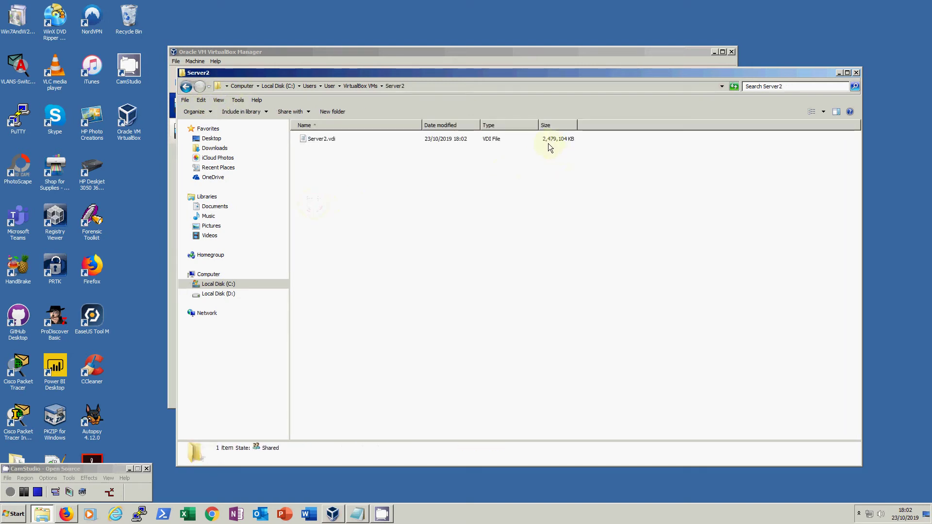
{"action": "right_click", "coordinate": [508, 185]}
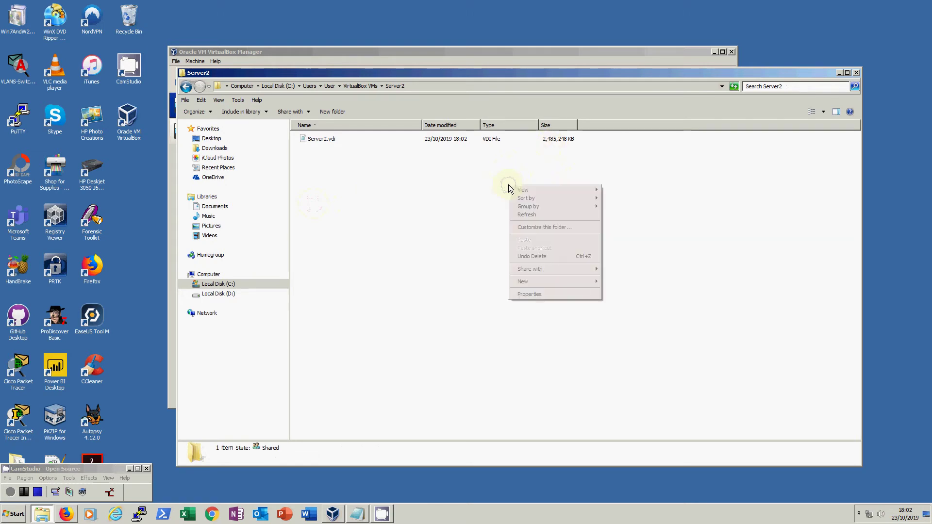
{"action": "left_click", "coordinate": [556, 217]}
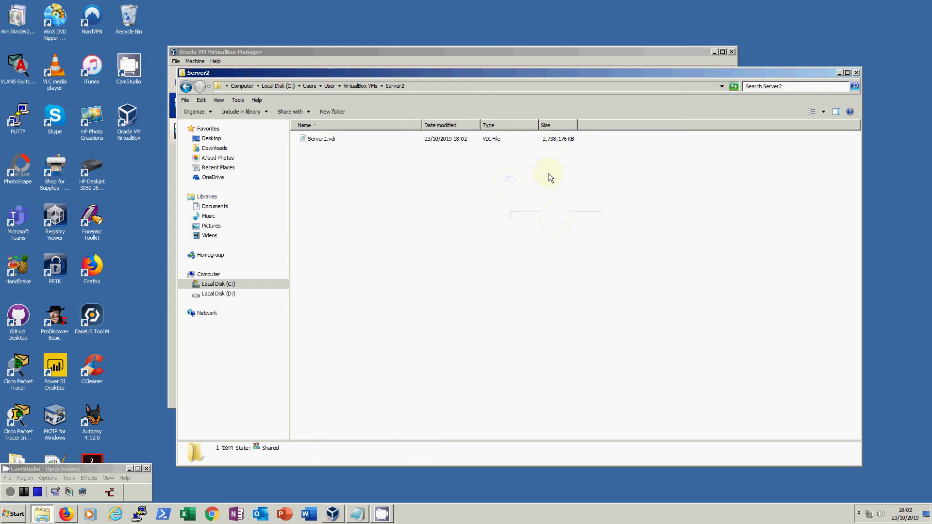
{"action": "right_click", "coordinate": [478, 201]}
{"action": "left_click", "coordinate": [511, 231]}
Step: Close Explorer and, once cloning completes, review BaseServer and Server2 in the Manager
{"action": "left_click", "coordinate": [857, 73]}
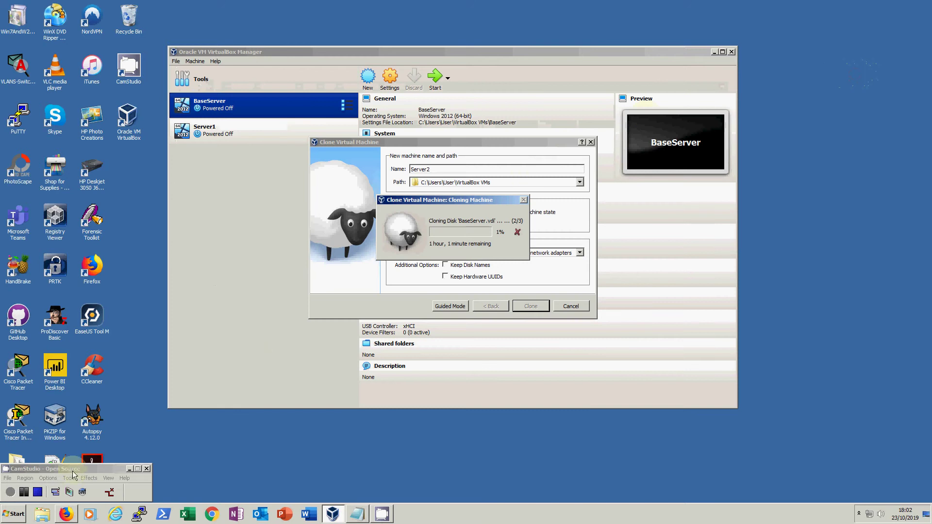
{"action": "left_click", "coordinate": [24, 492]}
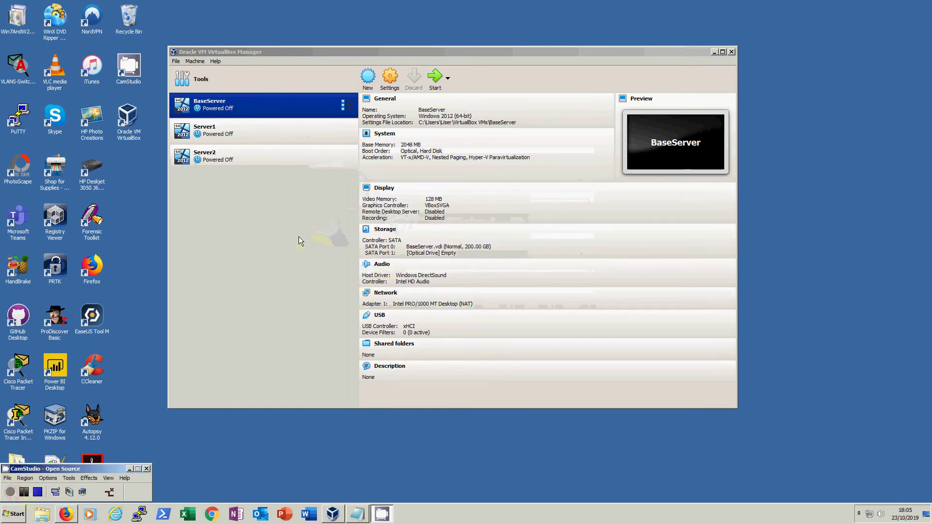
{"action": "left_click", "coordinate": [276, 129]}
{"action": "left_click", "coordinate": [269, 108]}
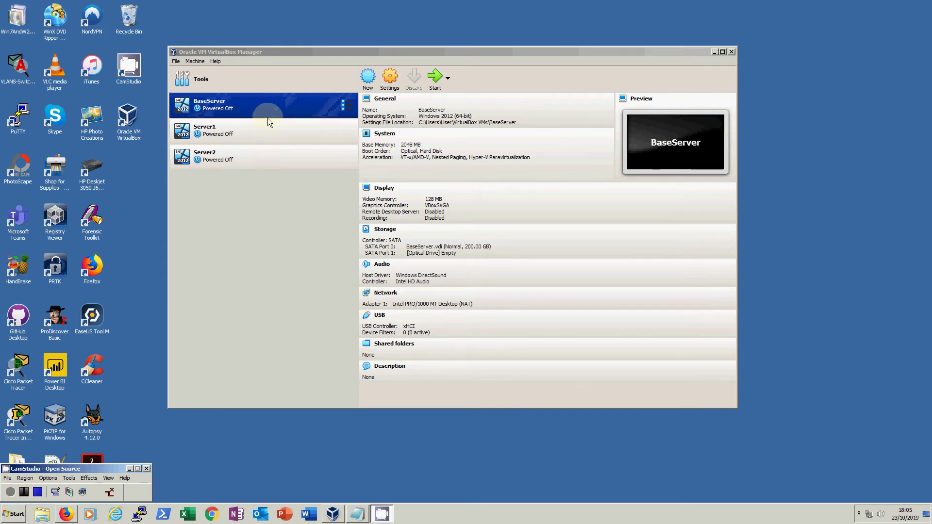
{"action": "left_click", "coordinate": [256, 127]}
{"action": "left_click", "coordinate": [264, 152]}
Step: Select the Server1 machine in the VirtualBox machine list
{"action": "left_click", "coordinate": [269, 135]}
{"action": "left_click", "coordinate": [269, 151]}
{"action": "left_click", "coordinate": [273, 136]}
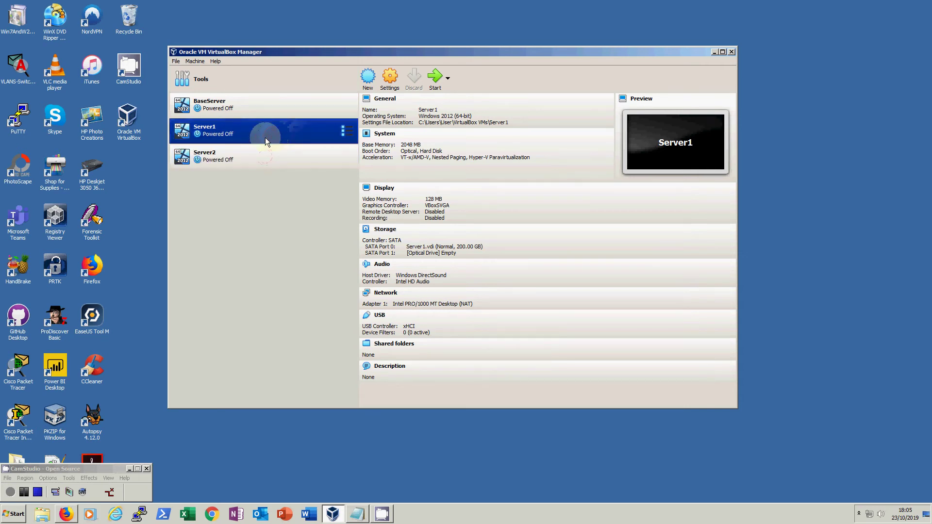
{"action": "left_click", "coordinate": [310, 106]}
{"action": "left_click", "coordinate": [286, 134]}
{"action": "left_click", "coordinate": [276, 113]}
{"action": "left_click", "coordinate": [264, 138]}
{"action": "left_click", "coordinate": [271, 104]}
{"action": "left_click", "coordinate": [284, 135]}
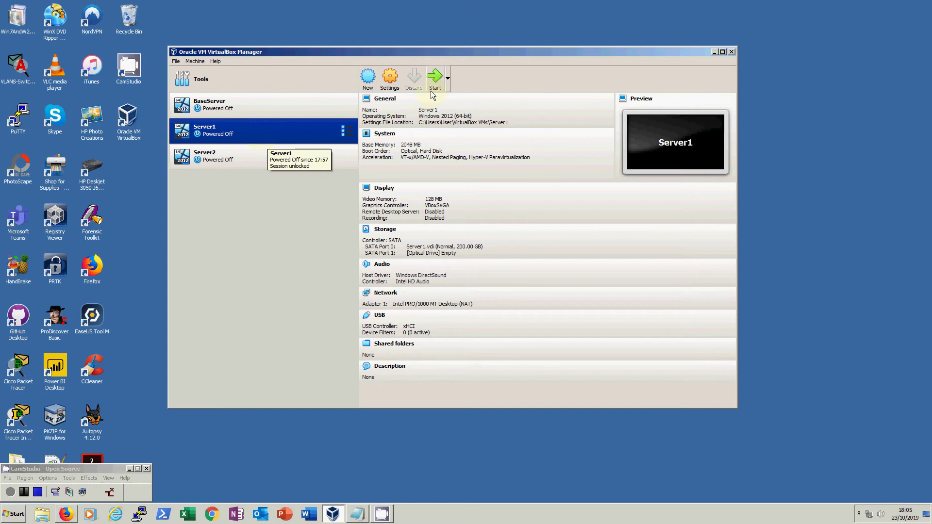
Step: Start the Server1 virtual machine and let it boot into Windows setup
{"action": "left_click", "coordinate": [435, 79]}
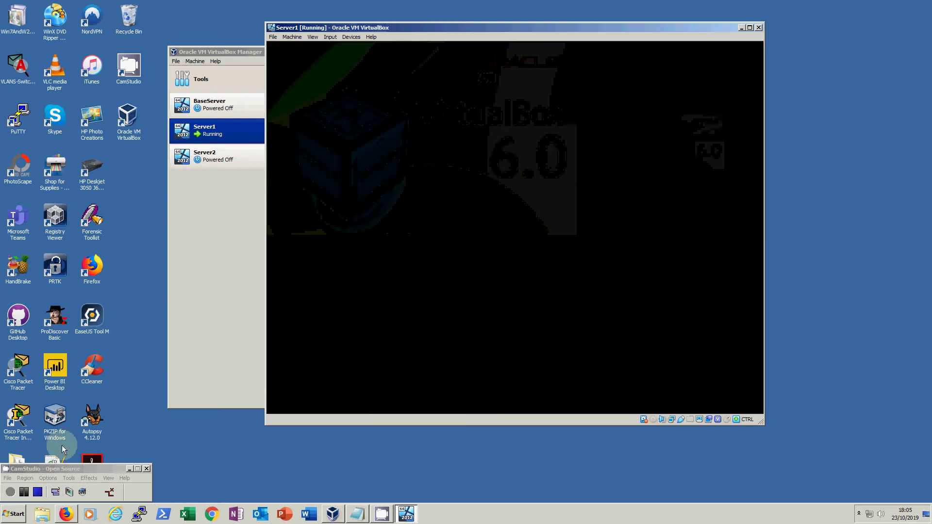
{"action": "left_click", "coordinate": [30, 490]}
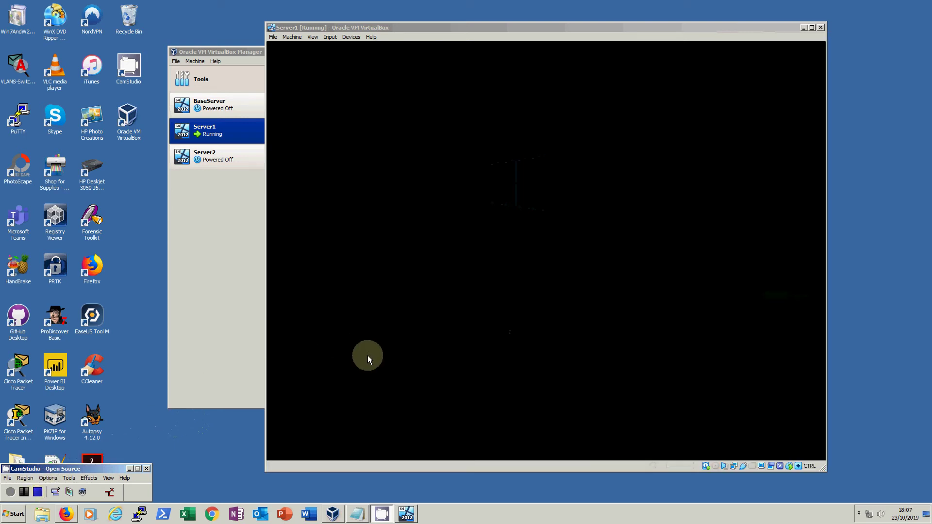
{"action": "left_click", "coordinate": [28, 495]}
{"action": "left_click", "coordinate": [12, 494]}
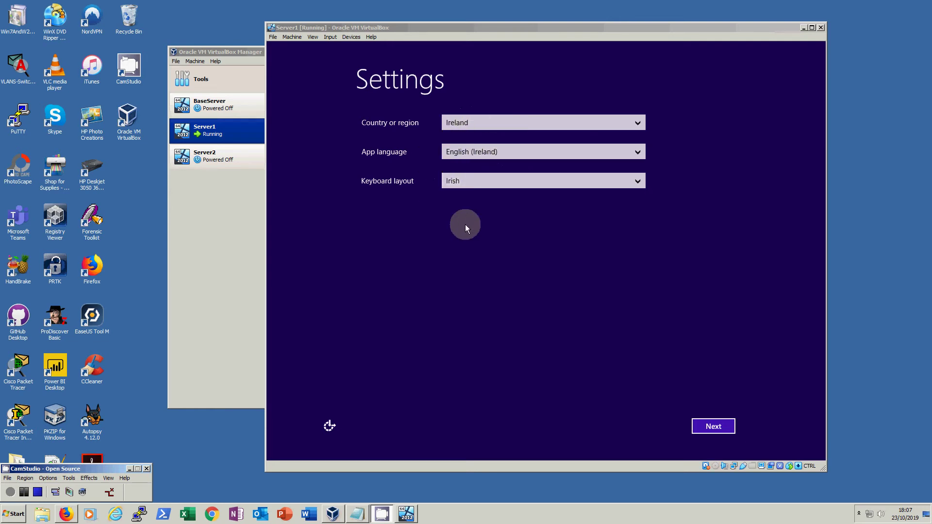
Step: Accept the Ireland/English (Ireland)/Irish setup settings and the Windows Server licence terms
{"action": "left_click", "coordinate": [711, 427]}
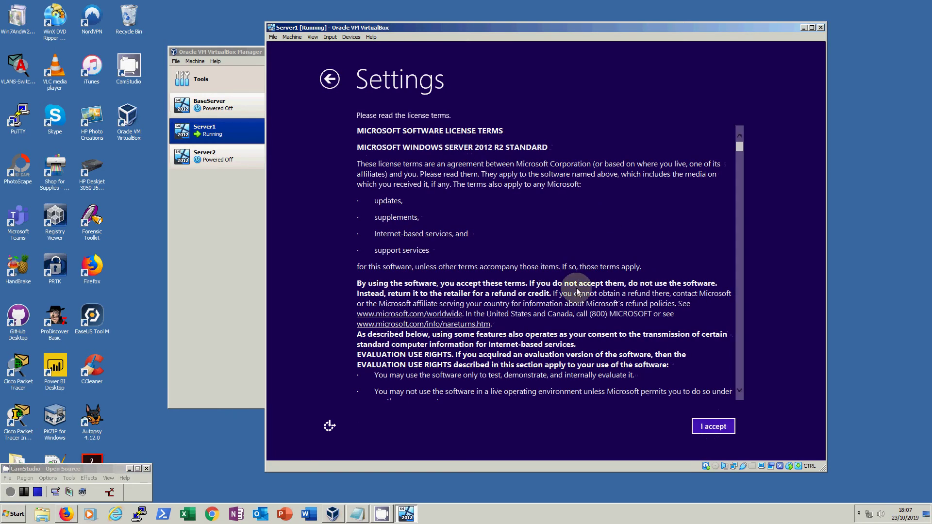
{"action": "scroll", "coordinate": [575, 294], "scroll_direction": "down", "scroll_amount": 3}
{"action": "scroll", "coordinate": [576, 294], "scroll_direction": "down", "scroll_amount": 5}
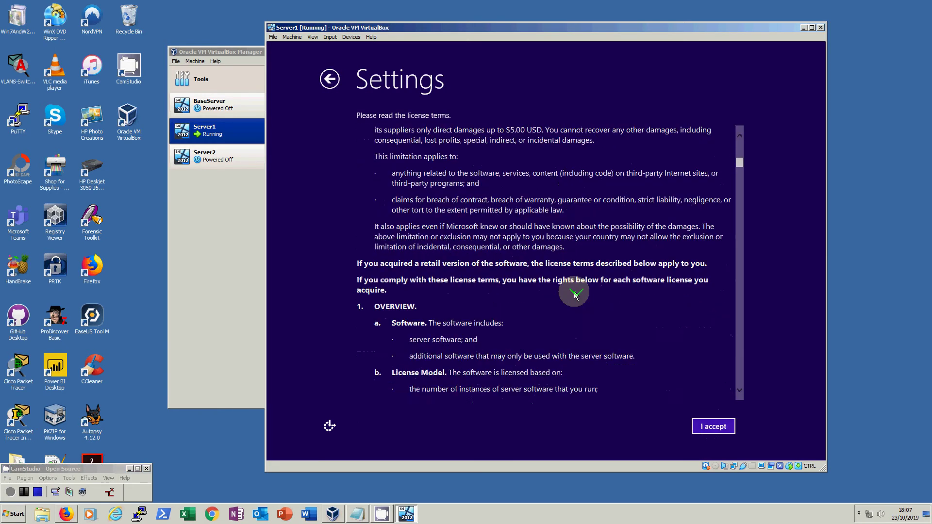
{"action": "left_click", "coordinate": [713, 428]}
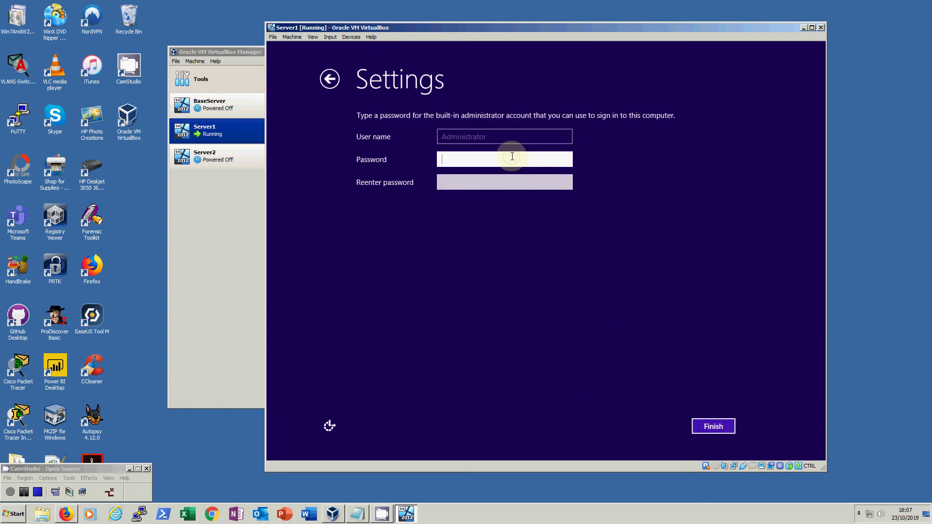
Step: Enter the built-in Administrator password for Server1 and confirm it
{"action": "key", "text": "Tab"}
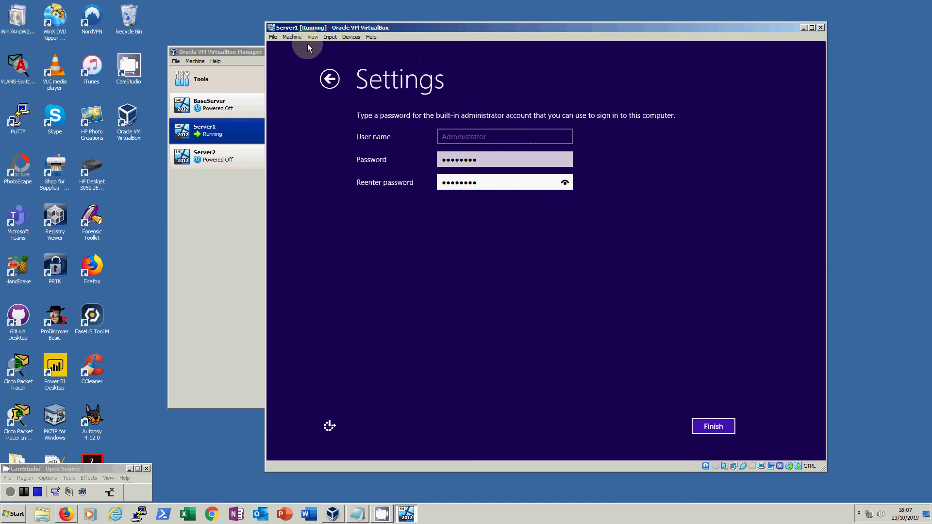
Step: Check the password against the Notepad note, minimize the note, and finish setup
{"action": "left_click", "coordinate": [355, 514]}
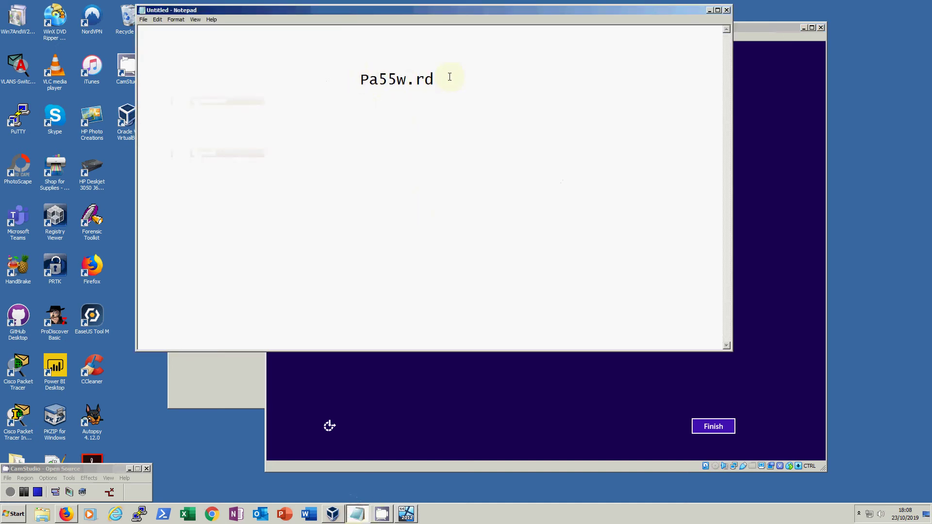
{"action": "left_click", "coordinate": [726, 10]}
{"action": "left_click", "coordinate": [525, 260]}
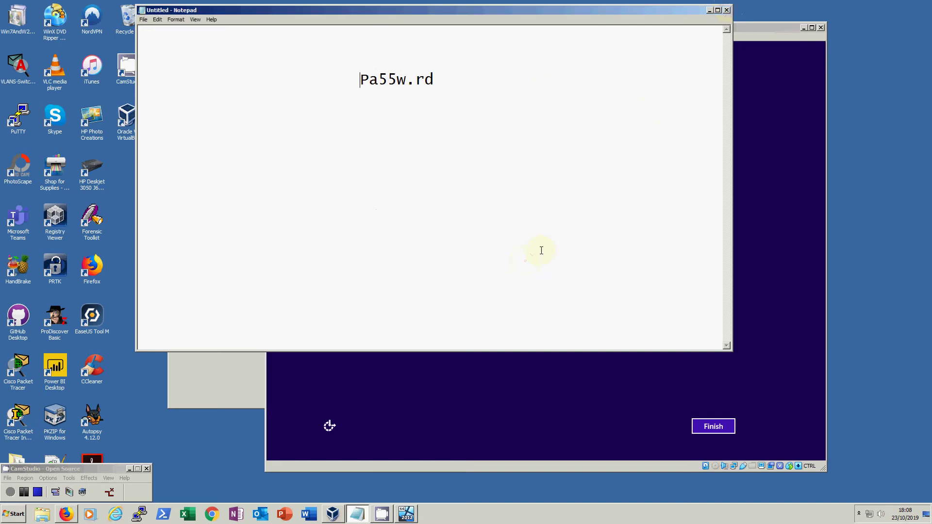
{"action": "left_click", "coordinate": [710, 10]}
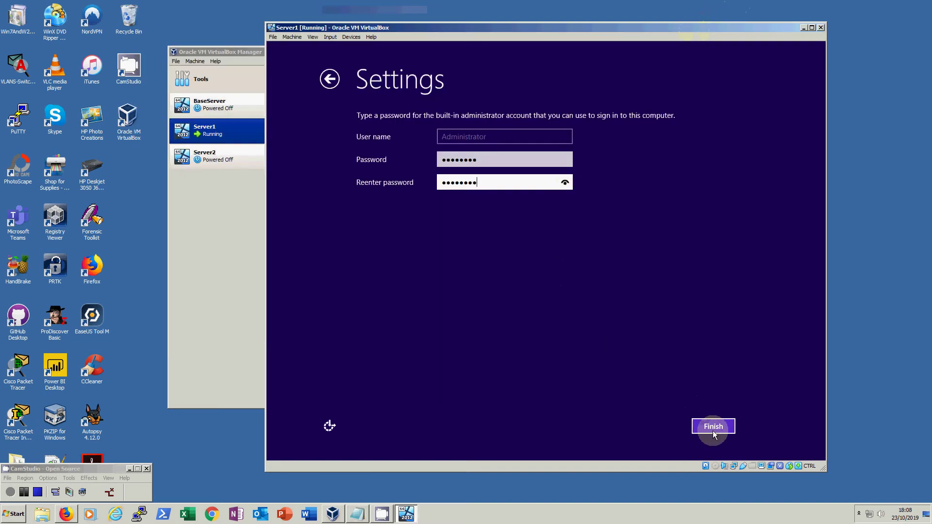
{"action": "left_click", "coordinate": [713, 428]}
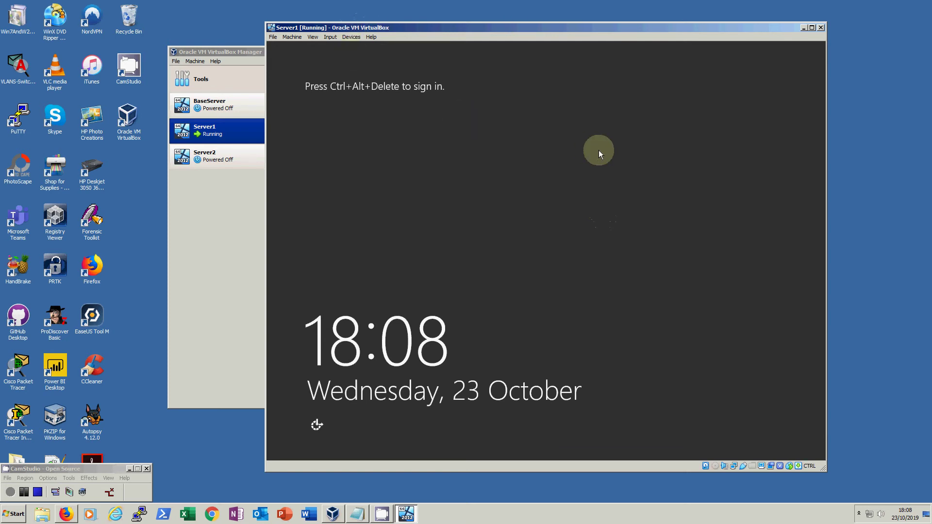
Step: Sign in to Server1 as Administrator with Ctrl+Alt+Del and the Administrator password
{"action": "key", "text": "ctrl+Delete"}
{"action": "type", "text": "•••••"}
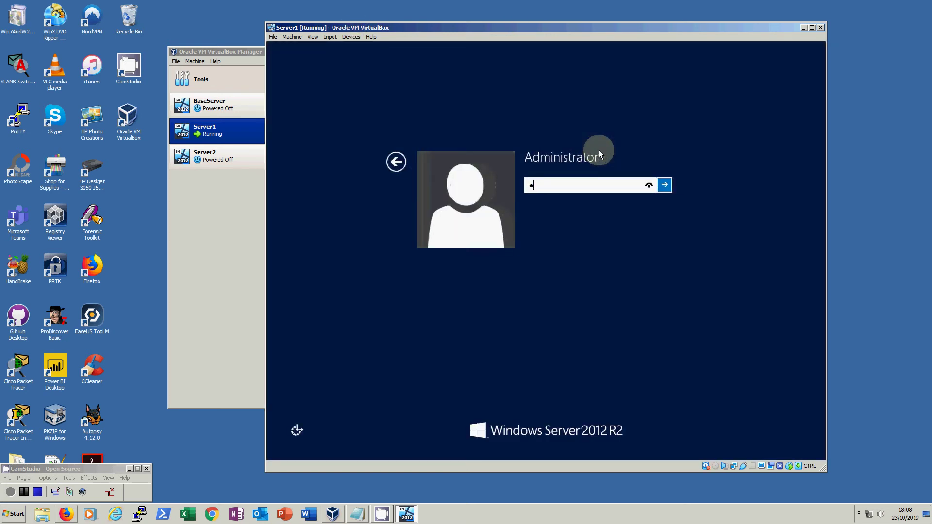
{"action": "type", "text": "•••"}
{"action": "key", "text": "Return"}
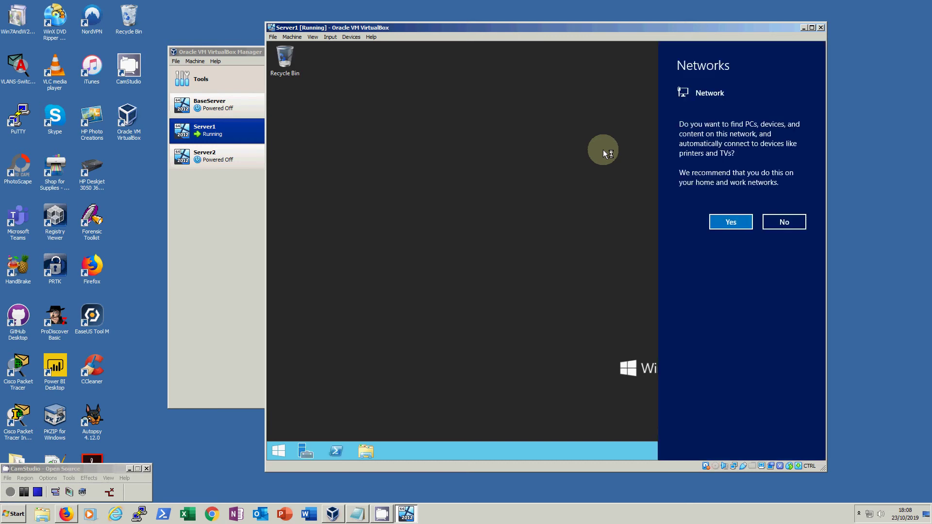
Step: Allow network discovery and go to Server Manager's Local Server page
{"action": "left_click", "coordinate": [727, 226]}
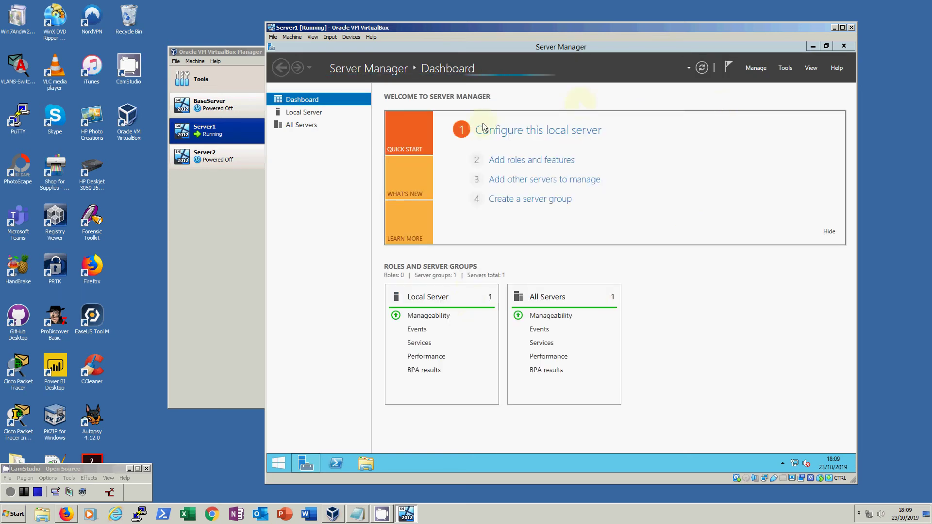
{"action": "left_click", "coordinate": [312, 116]}
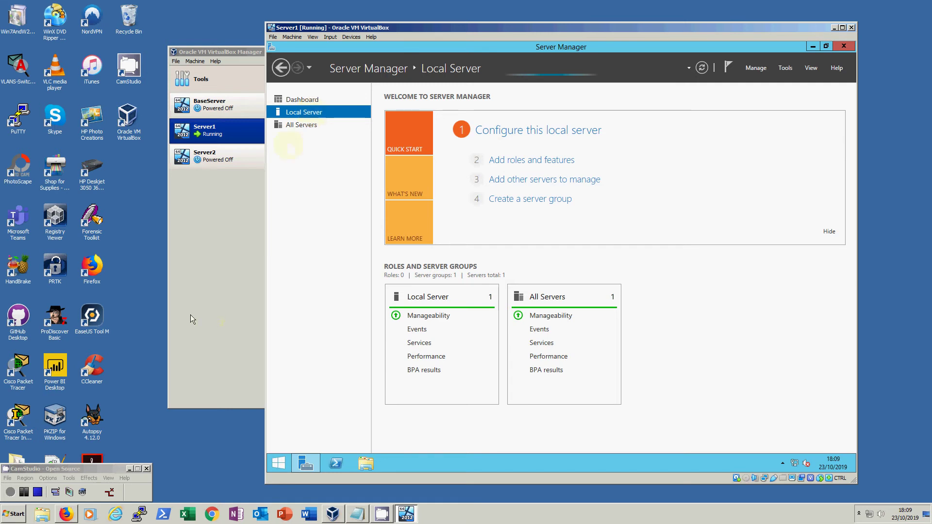
{"action": "left_click", "coordinate": [13, 493]}
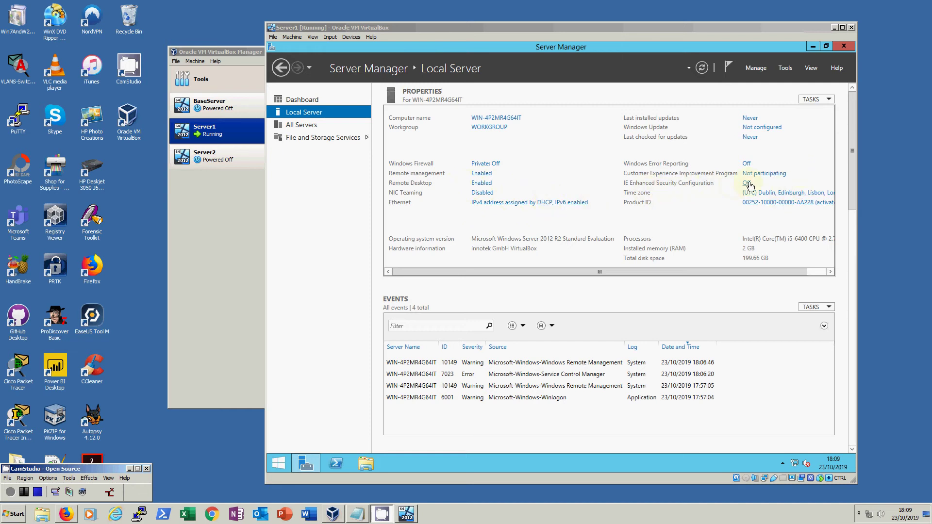
Step: Turn on automatic Windows updates, then close the Windows Update window
{"action": "left_click", "coordinate": [762, 128]}
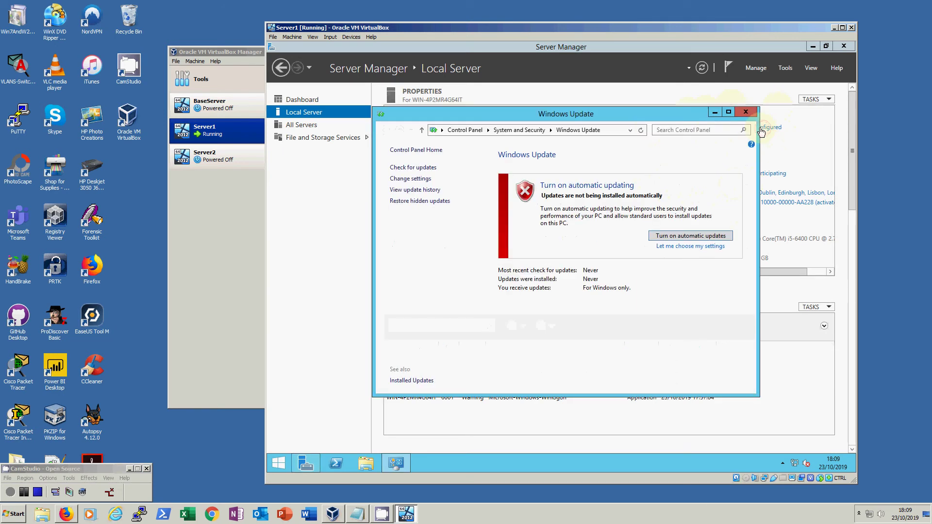
{"action": "left_click", "coordinate": [679, 236]}
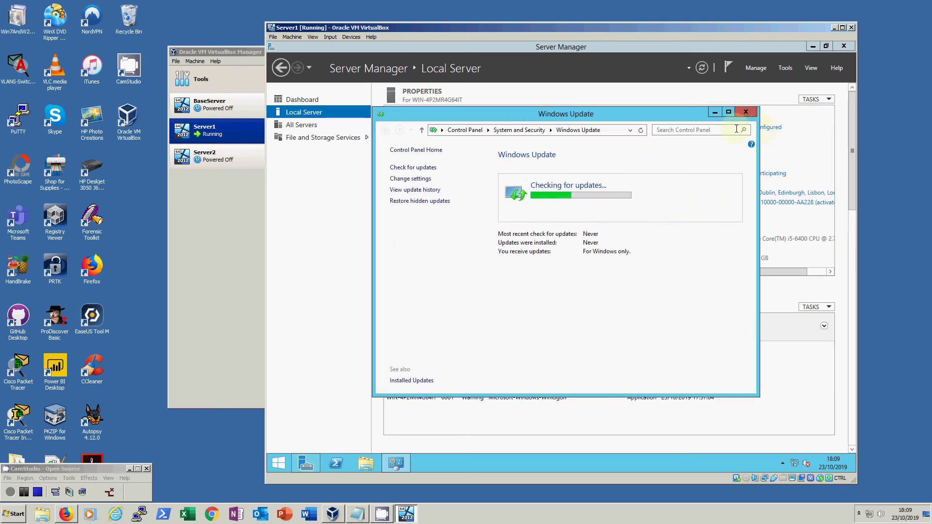
{"action": "left_click", "coordinate": [744, 111]}
{"action": "left_click_drag", "start_coordinate": [528, 269], "coordinate": [502, 274]}
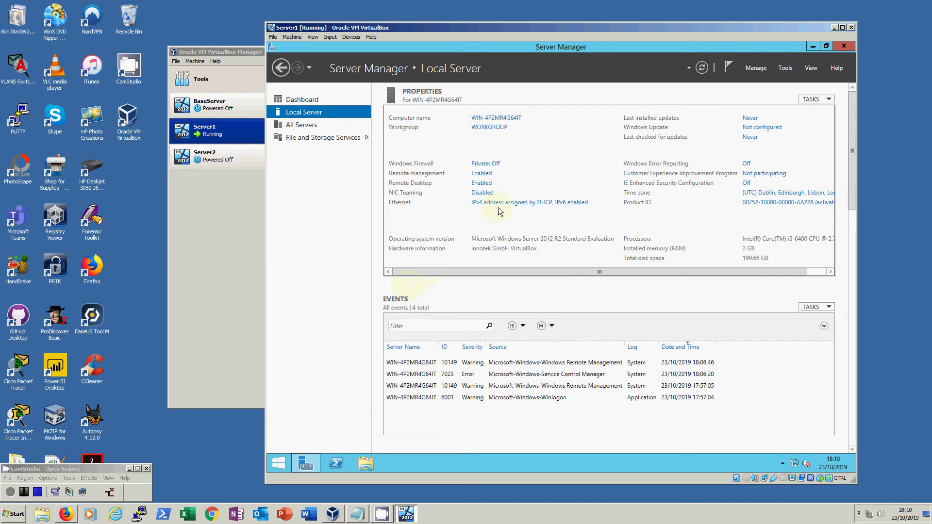
Step: Change the computer name to Server1 in System Properties and choose Restart Later
{"action": "left_click", "coordinate": [492, 119]}
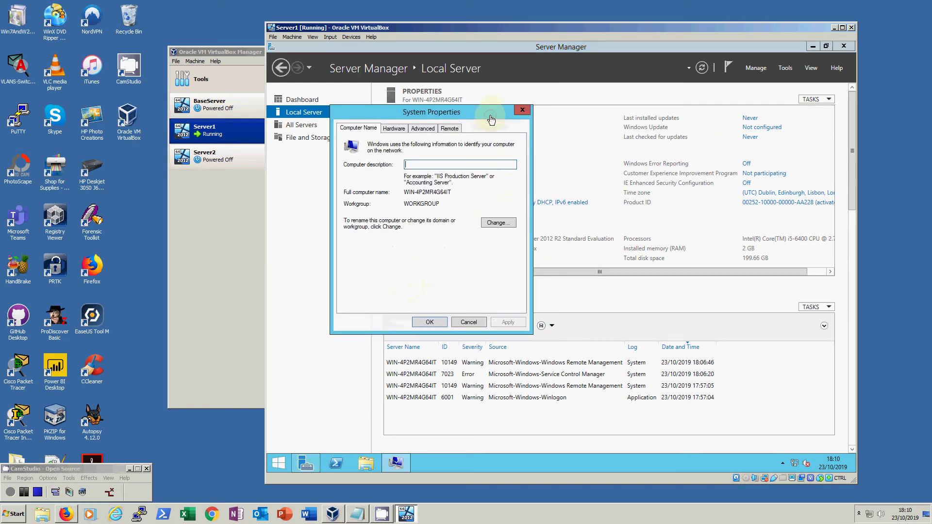
{"action": "left_click", "coordinate": [500, 223]}
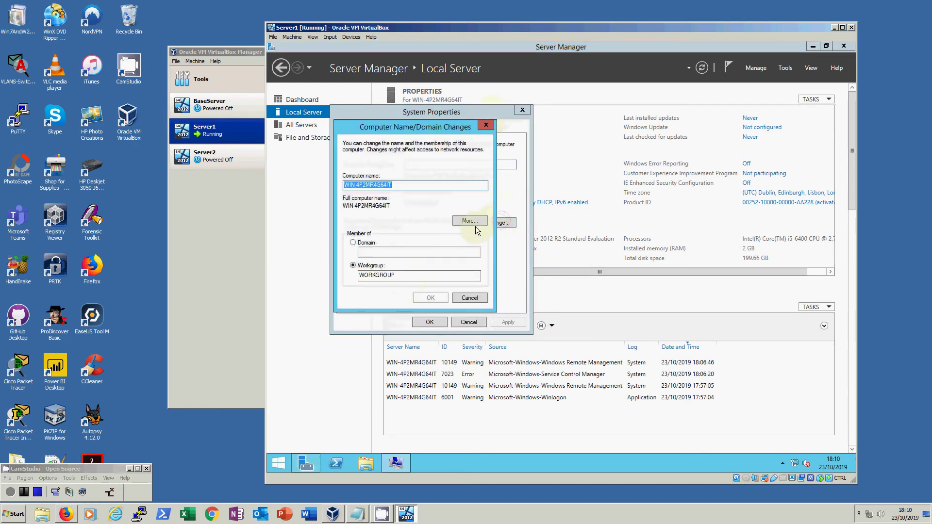
{"action": "type", "text": "Server1"}
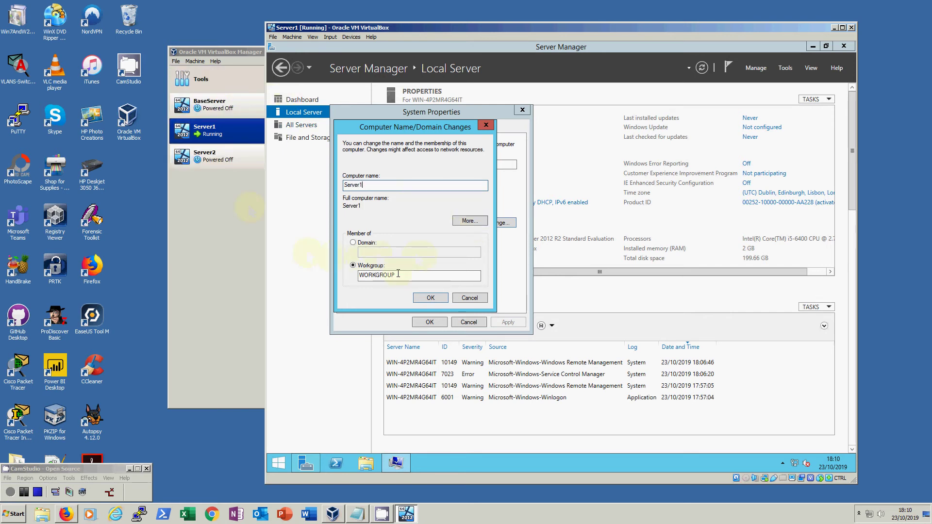
{"action": "left_click", "coordinate": [432, 297]}
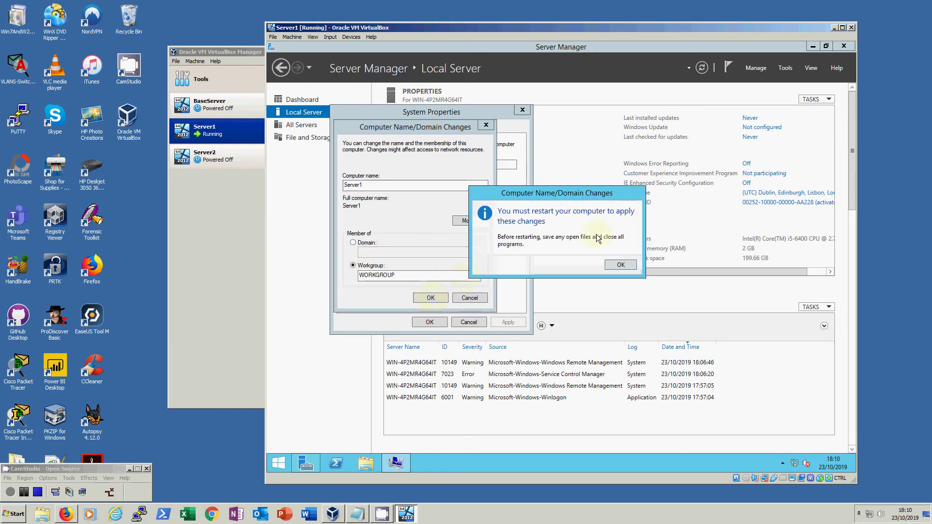
{"action": "left_click", "coordinate": [620, 265]}
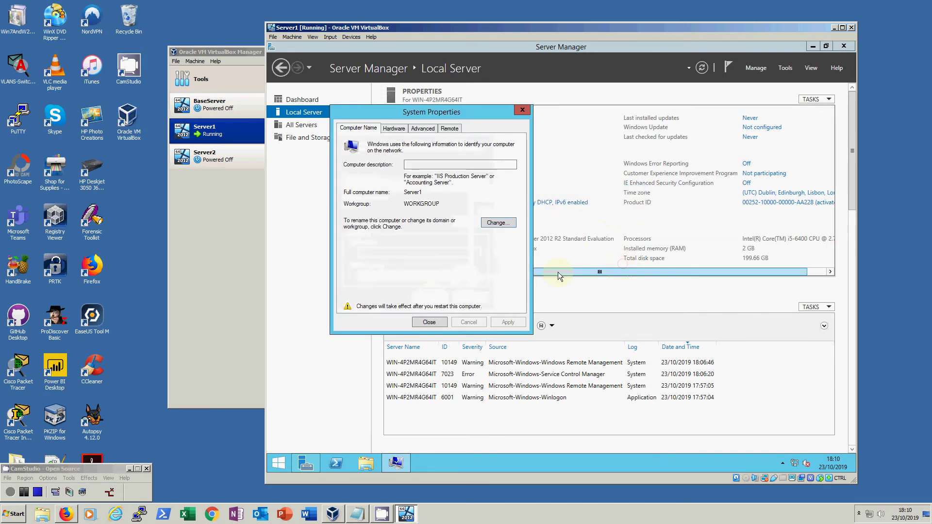
{"action": "left_click", "coordinate": [436, 323]}
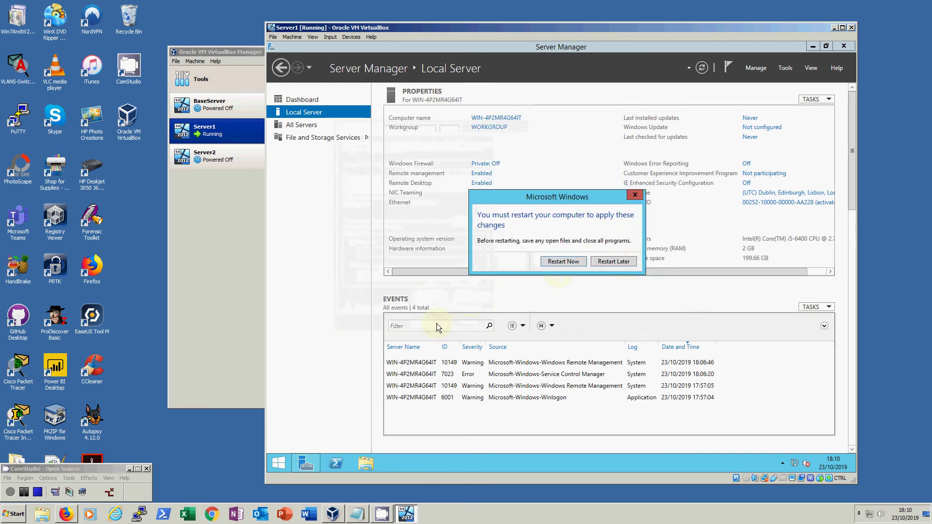
{"action": "left_click", "coordinate": [618, 264]}
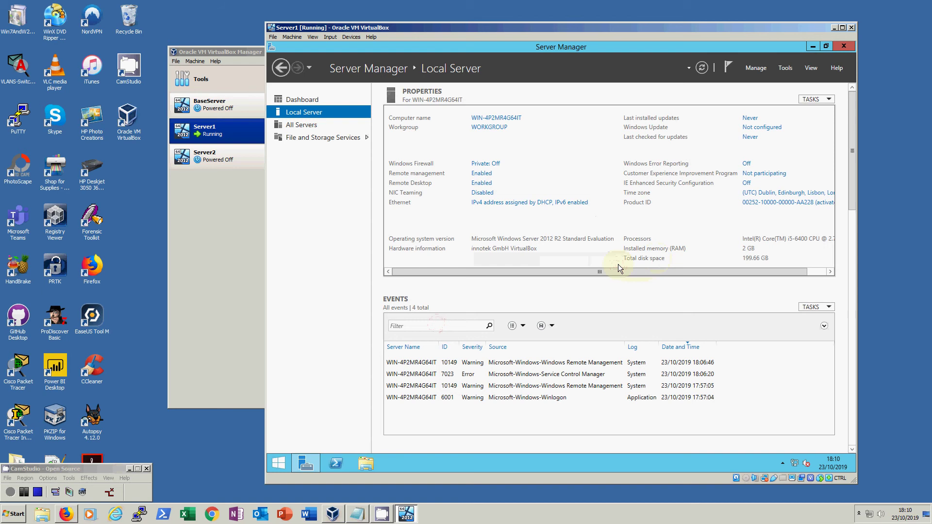
Step: Start Server2 from VirtualBox Manager, then minimize the Server1 window to watch Server2 boot
{"action": "left_click", "coordinate": [216, 204]}
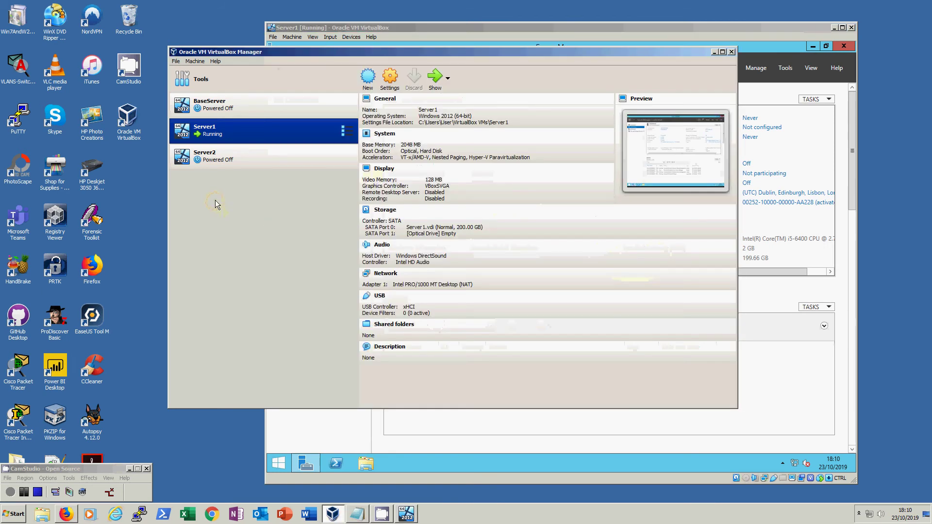
{"action": "left_click", "coordinate": [225, 162]}
{"action": "left_click", "coordinate": [435, 79]}
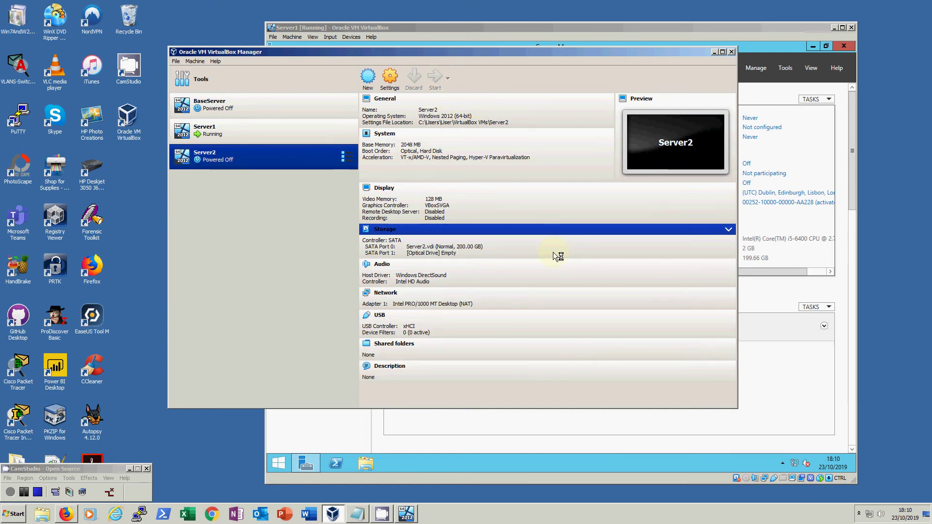
{"action": "left_click", "coordinate": [411, 466]}
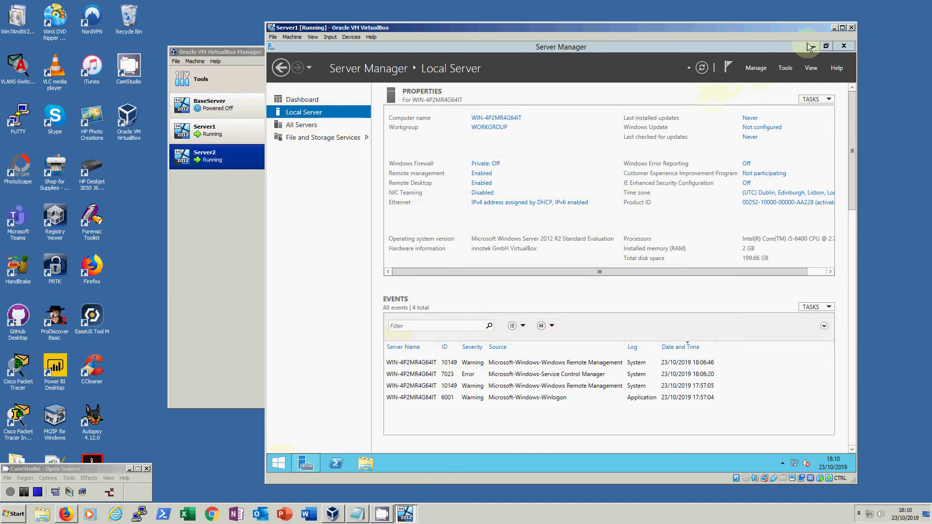
{"action": "left_click", "coordinate": [834, 27]}
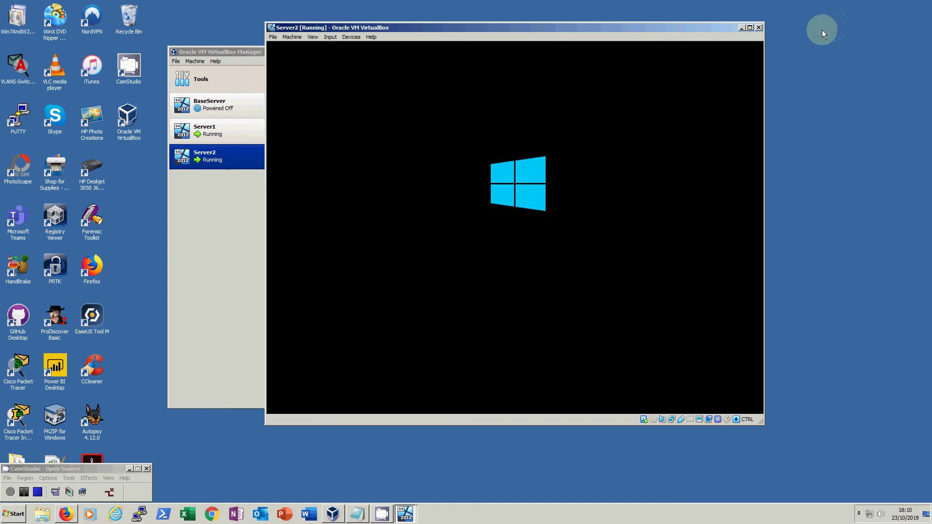
Step: Place Server1 on the left and Server2 on the right, enlarge Server1, and bring it forward
{"action": "left_click", "coordinate": [25, 495]}
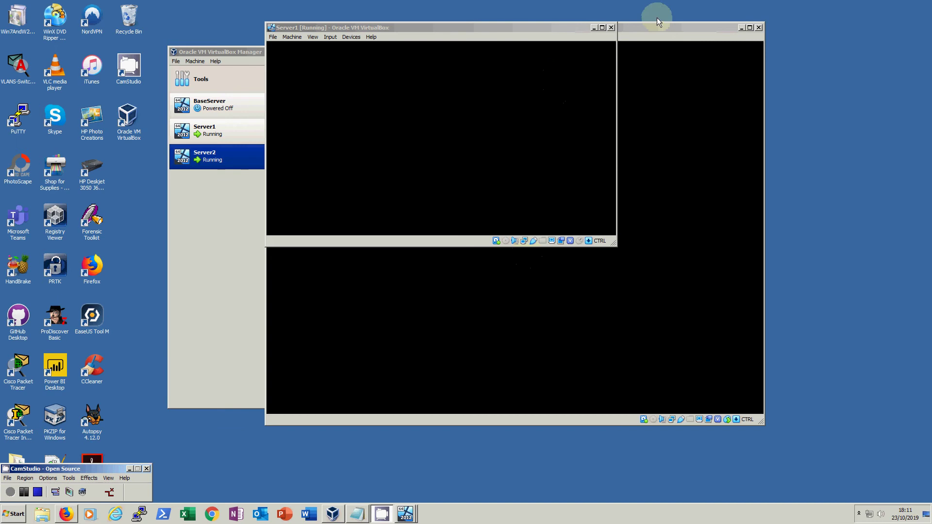
{"action": "left_click_drag", "start_coordinate": [570, 31], "coordinate": [346, 17]}
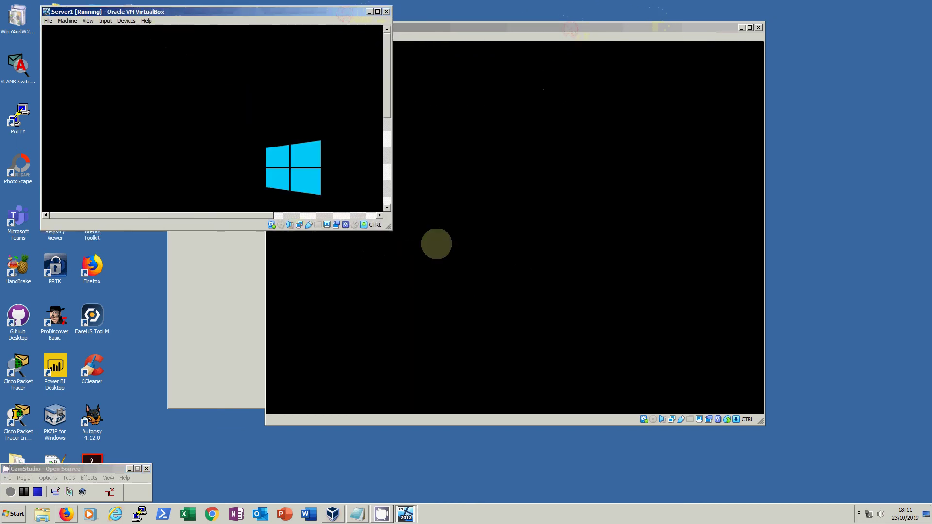
{"action": "left_click_drag", "start_coordinate": [558, 26], "coordinate": [723, 15]}
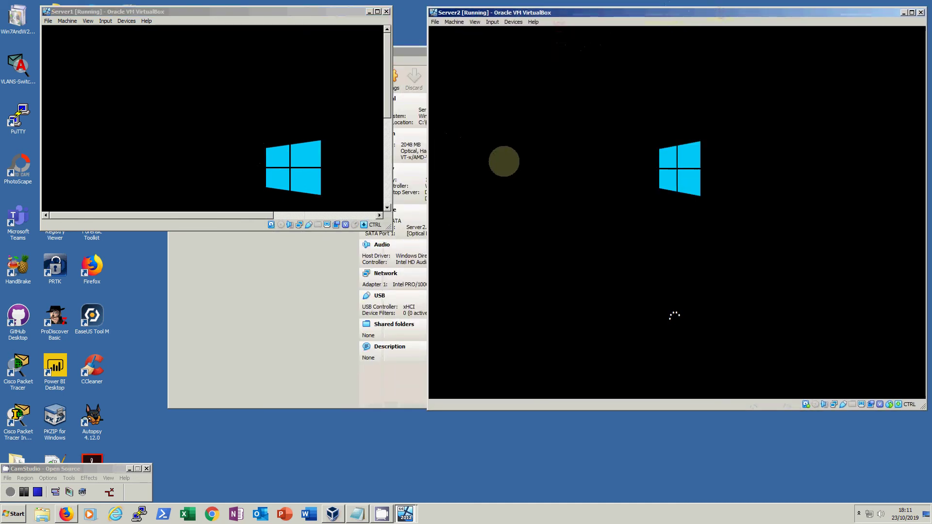
{"action": "left_click_drag", "start_coordinate": [390, 227], "coordinate": [417, 359]}
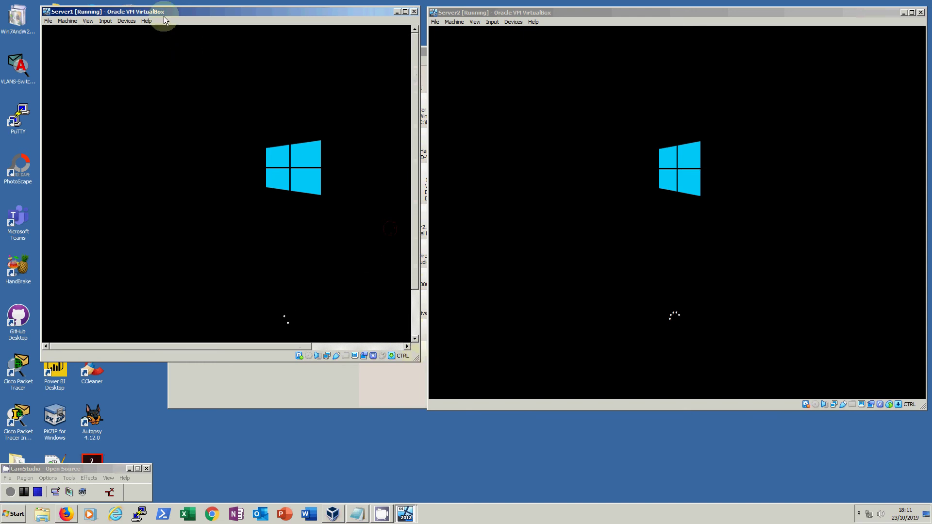
{"action": "left_click_drag", "start_coordinate": [163, 12], "coordinate": [140, 11]}
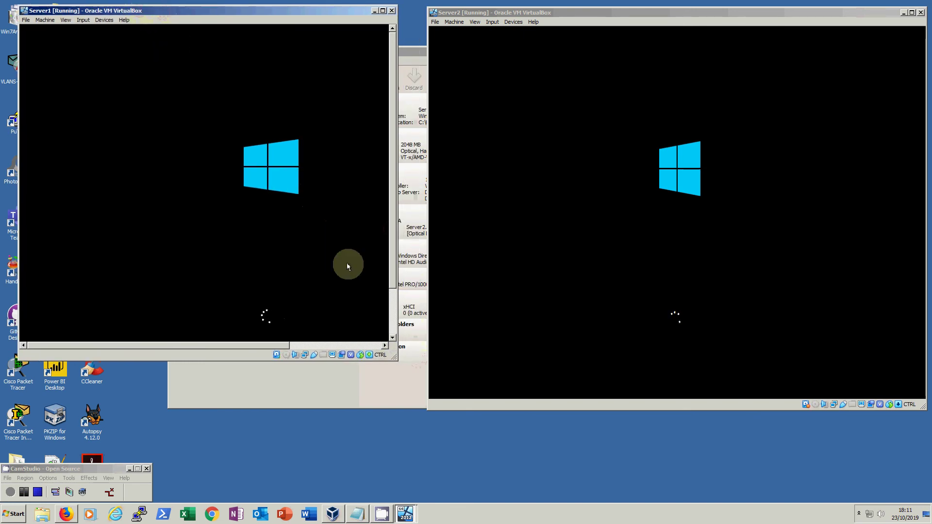
{"action": "left_click_drag", "start_coordinate": [393, 354], "coordinate": [416, 363]}
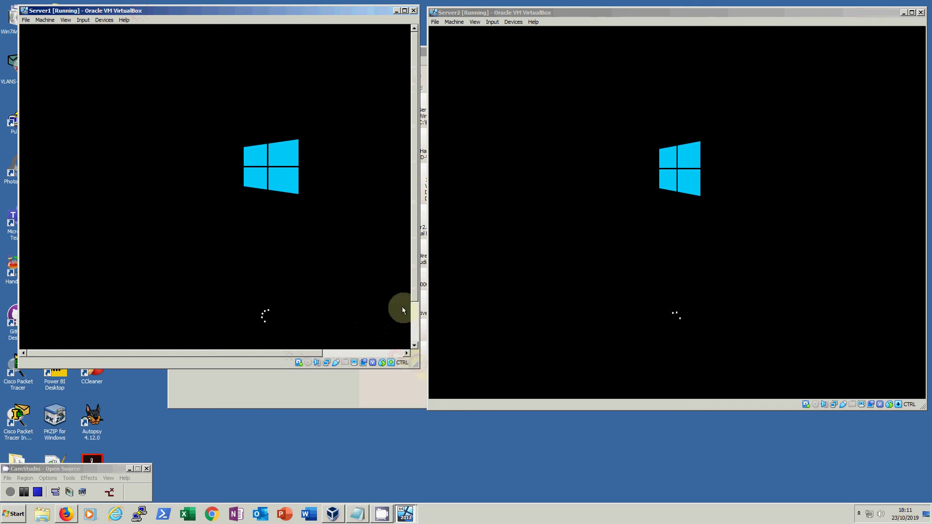
{"action": "left_click", "coordinate": [24, 492]}
{"action": "left_click", "coordinate": [12, 493]}
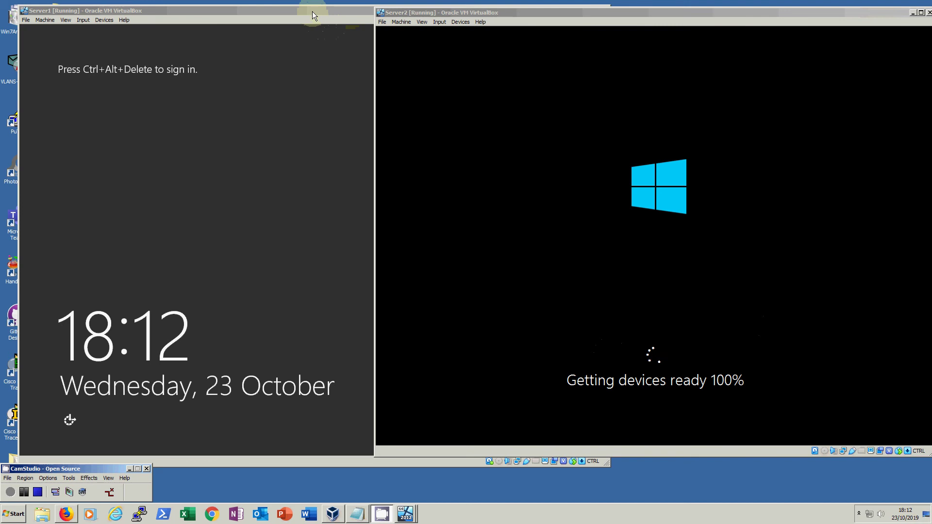
{"action": "left_click", "coordinate": [312, 11]}
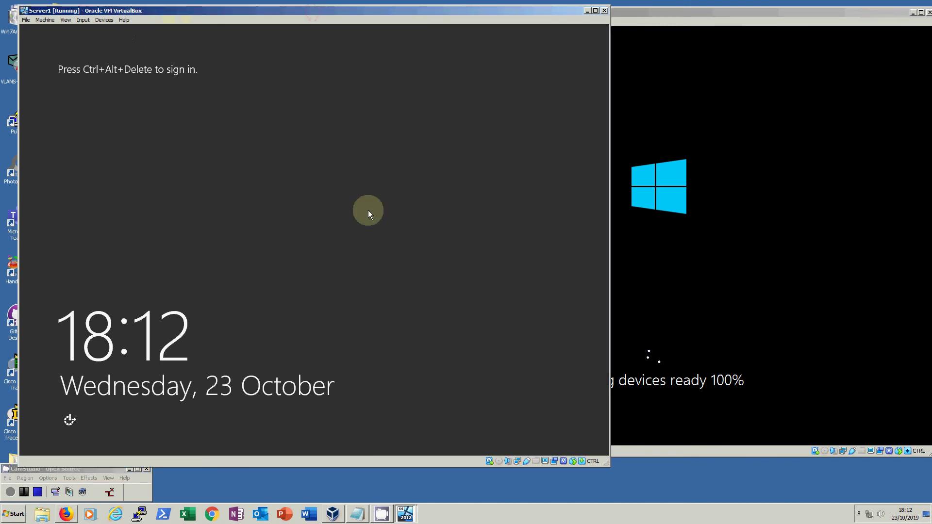
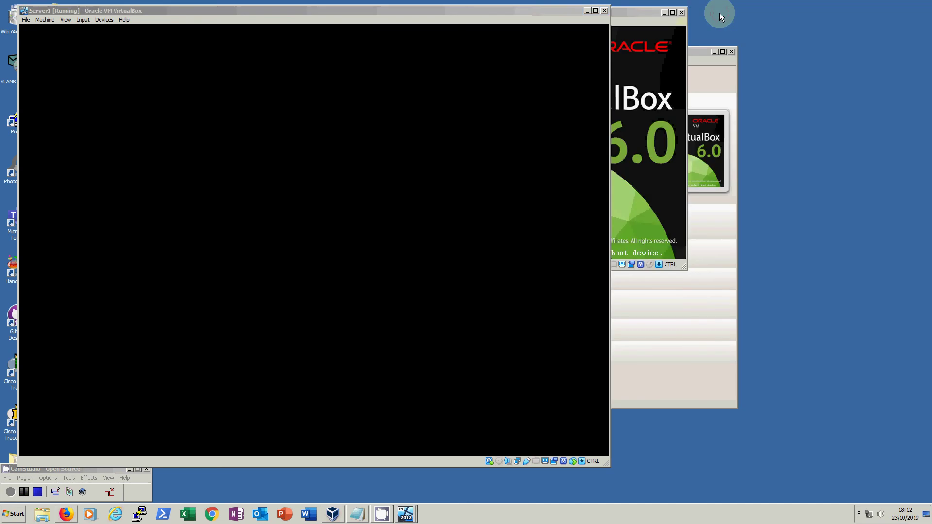
Step: Drag the Server2 window right of Server1 so both VM windows sit side by side while booting
{"action": "left_click", "coordinate": [627, 11]}
{"action": "left_click_drag", "start_coordinate": [628, 10], "coordinate": [820, 24]}
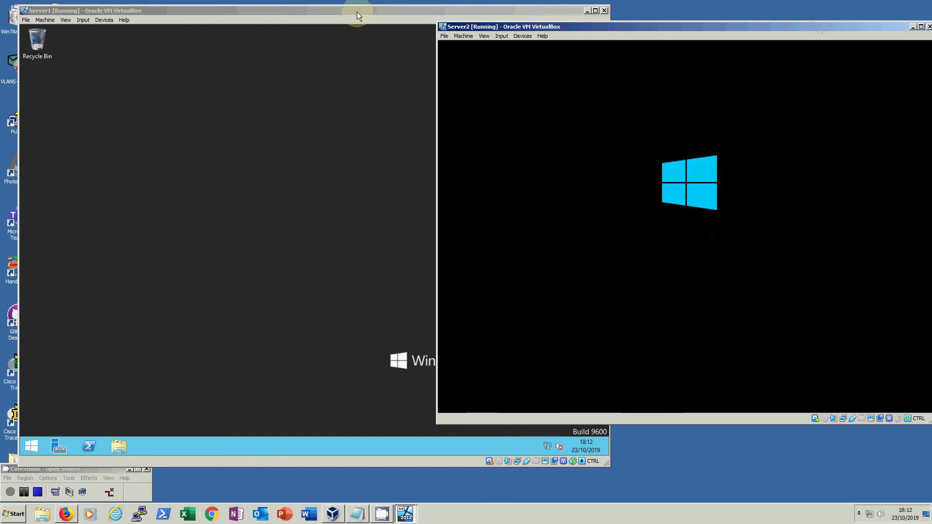
{"action": "left_click", "coordinate": [318, 13]}
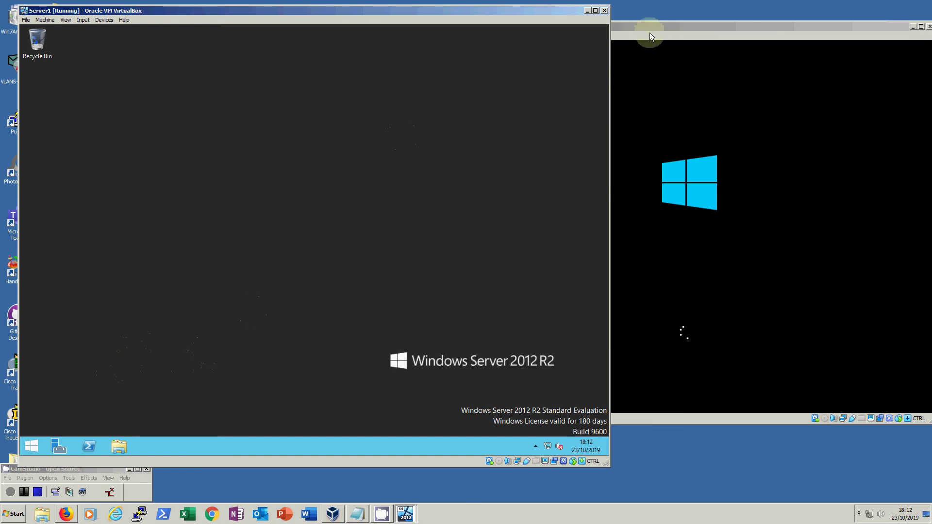
{"action": "left_click_drag", "start_coordinate": [652, 25], "coordinate": [616, 34]}
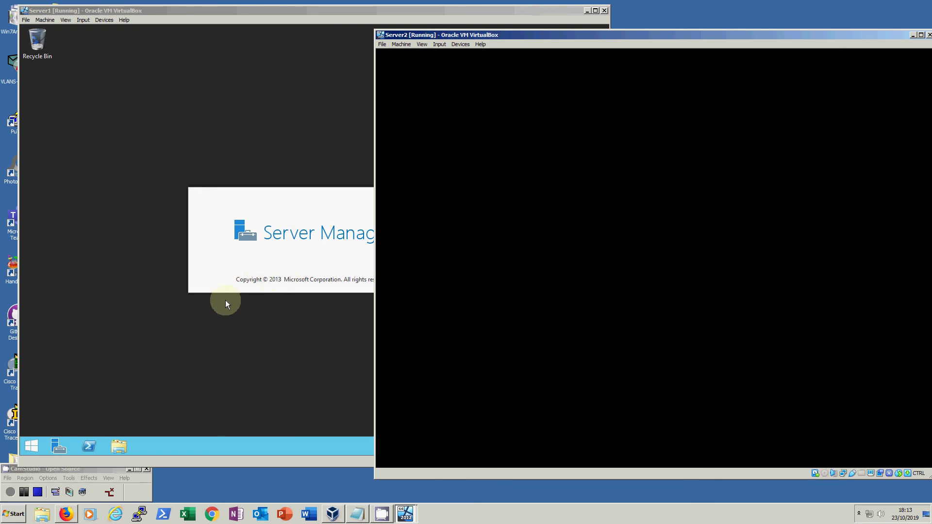
Step: Bring up Server Manager's Local Server page in Server1 and shift Server2's window left
{"action": "left_click", "coordinate": [28, 492]}
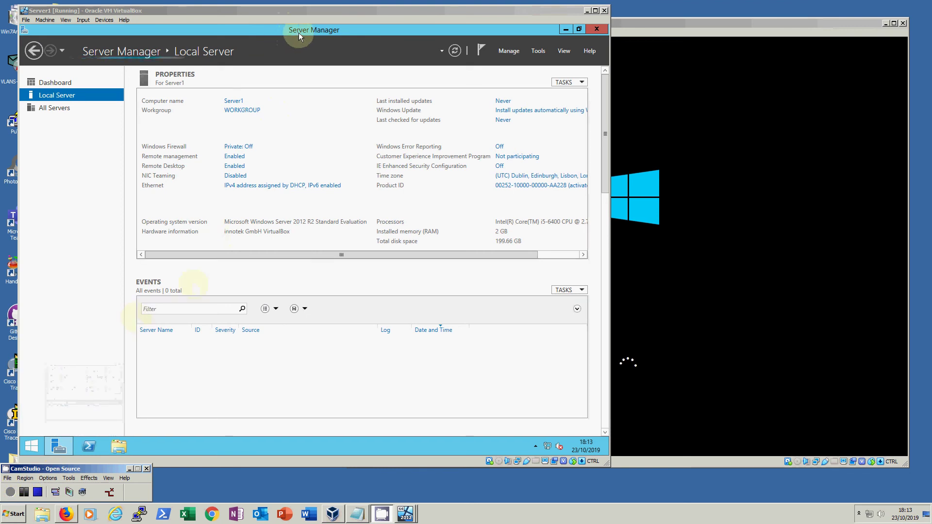
{"action": "left_click", "coordinate": [237, 111]}
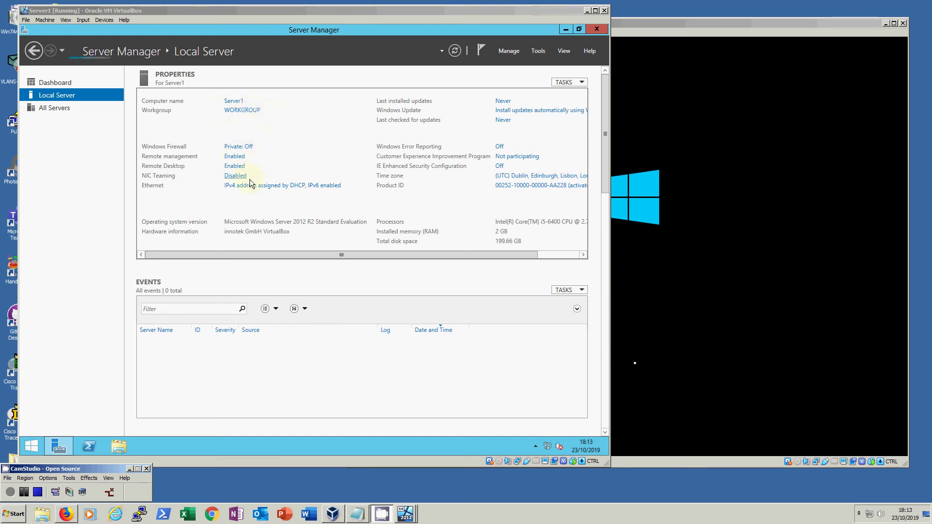
{"action": "left_click_drag", "start_coordinate": [439, 252], "coordinate": [348, 255]}
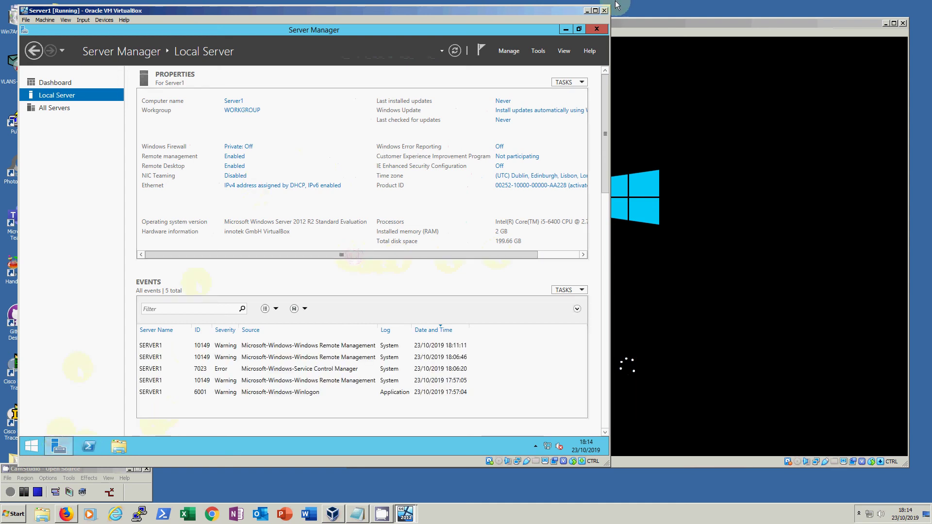
Step: Minimize Server1, move Server2 up-left, and accept the Ireland region settings and licence terms
{"action": "left_click", "coordinate": [588, 10]}
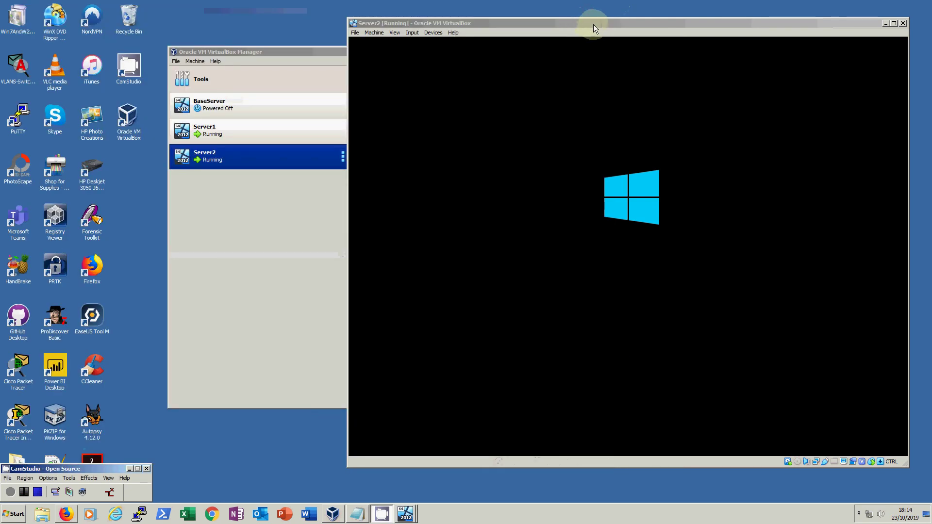
{"action": "left_click_drag", "start_coordinate": [593, 24], "coordinate": [417, 7]}
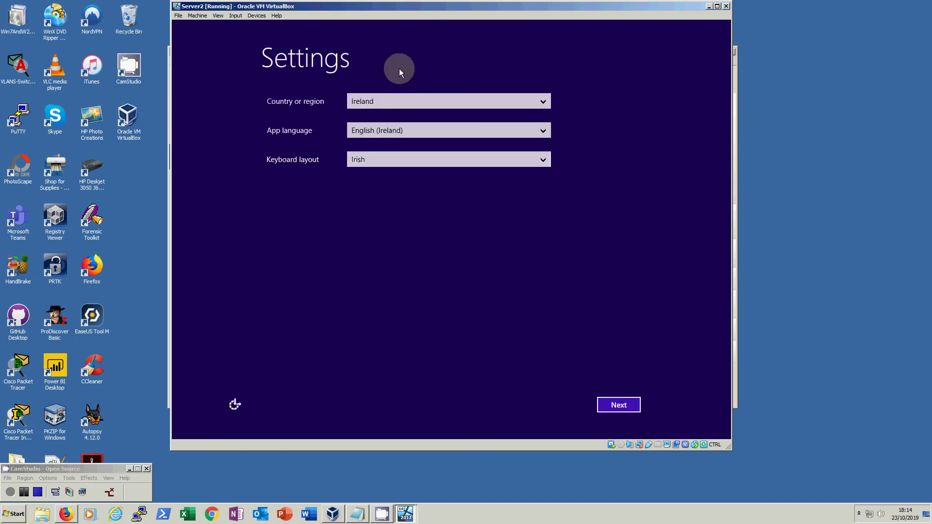
{"action": "left_click", "coordinate": [620, 407]}
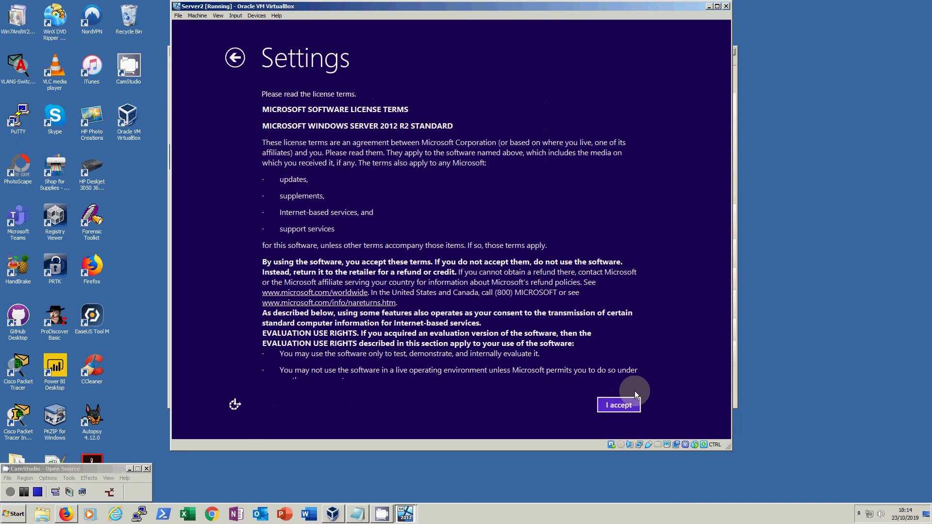
{"action": "left_click", "coordinate": [625, 407]}
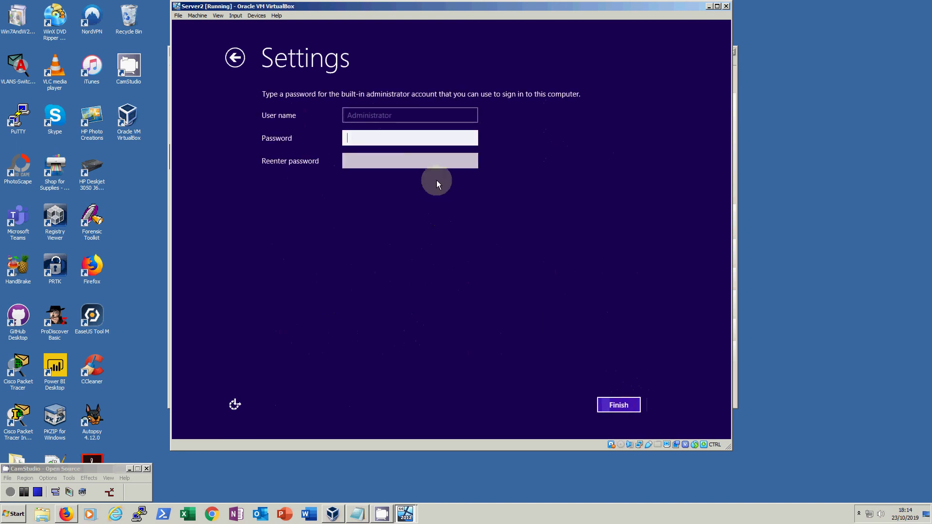
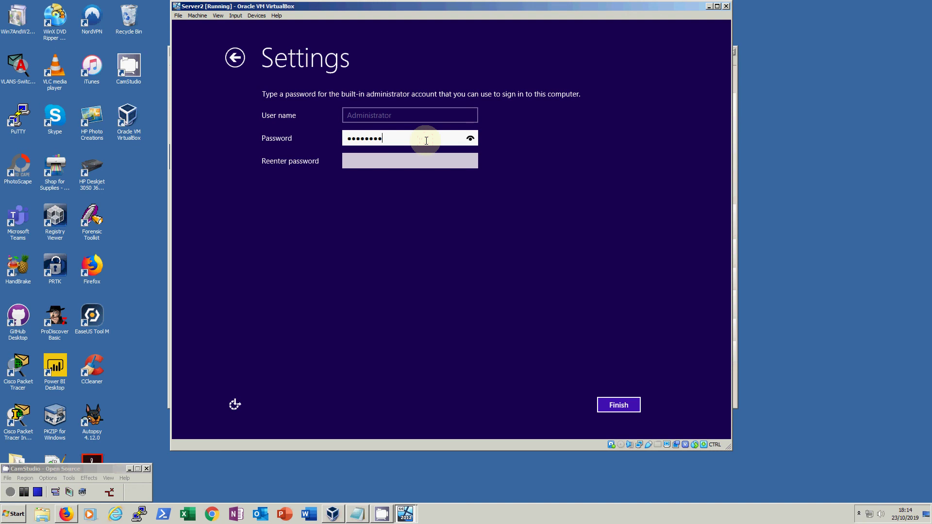
Step: Enter and confirm the Administrator password in Server2's setup, then finish
{"action": "key", "text": "Tab"}
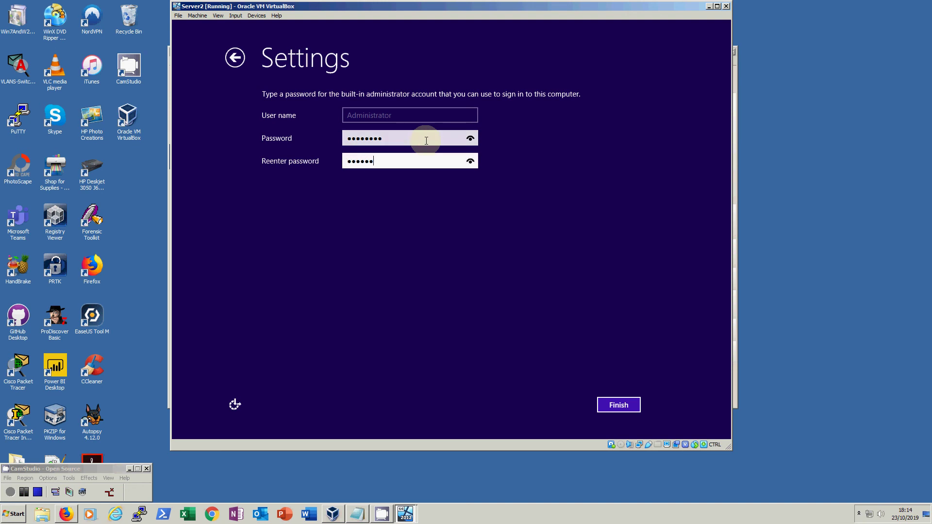
{"action": "left_click", "coordinate": [615, 406]}
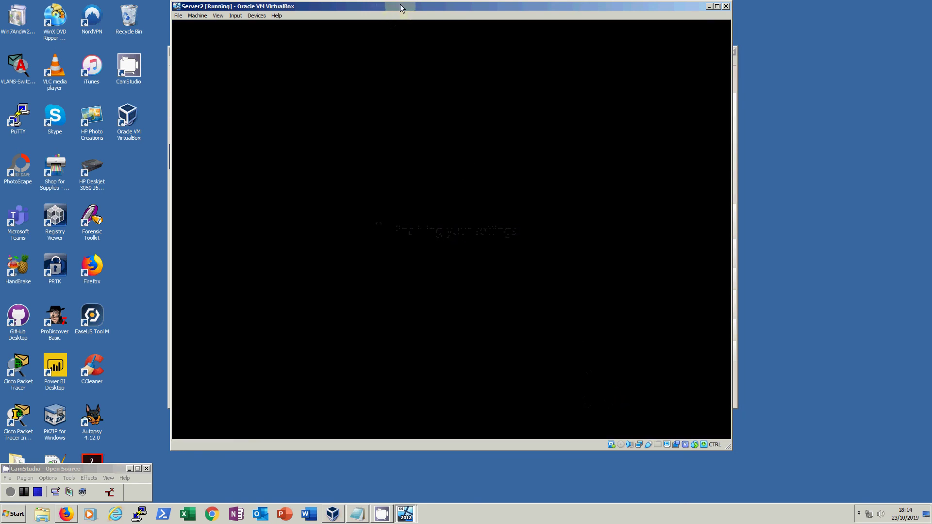
Step: Sign in to Server2 as Administrator with the account password and move its window right
{"action": "left_click_drag", "start_coordinate": [400, 5], "coordinate": [432, 9]}
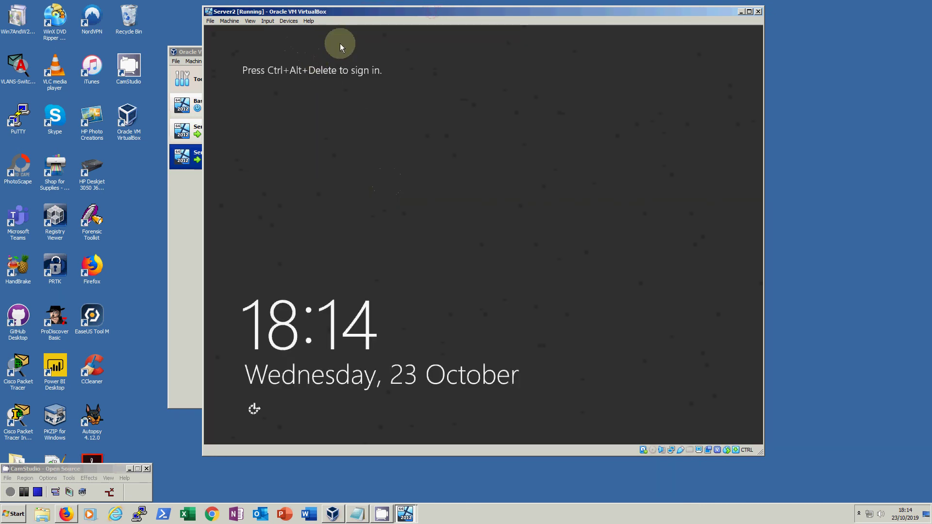
{"action": "key", "text": "ctrl+Delete"}
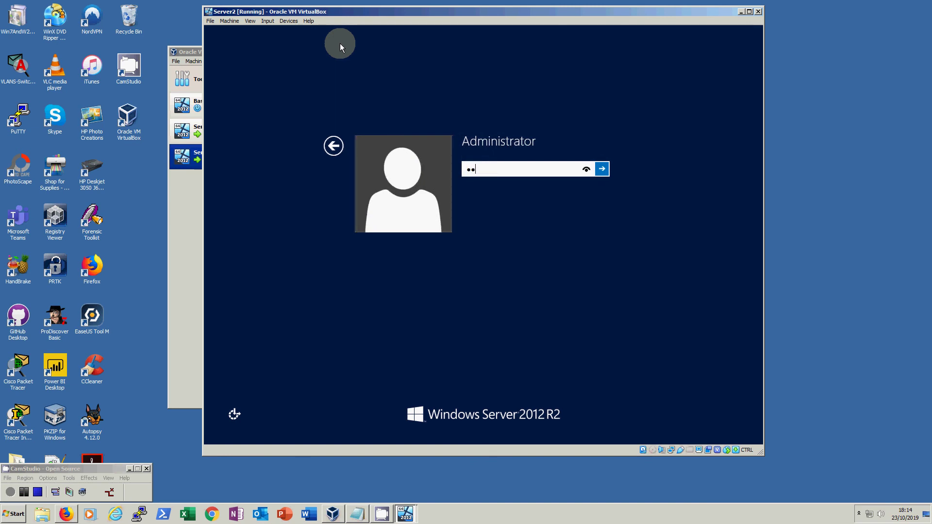
{"action": "key", "text": "Return"}
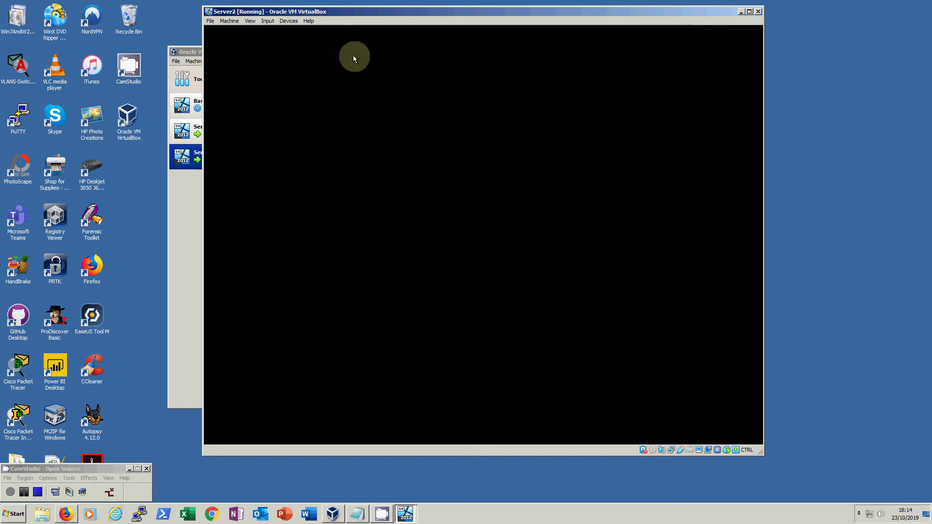
{"action": "left_click_drag", "start_coordinate": [359, 13], "coordinate": [427, 14]}
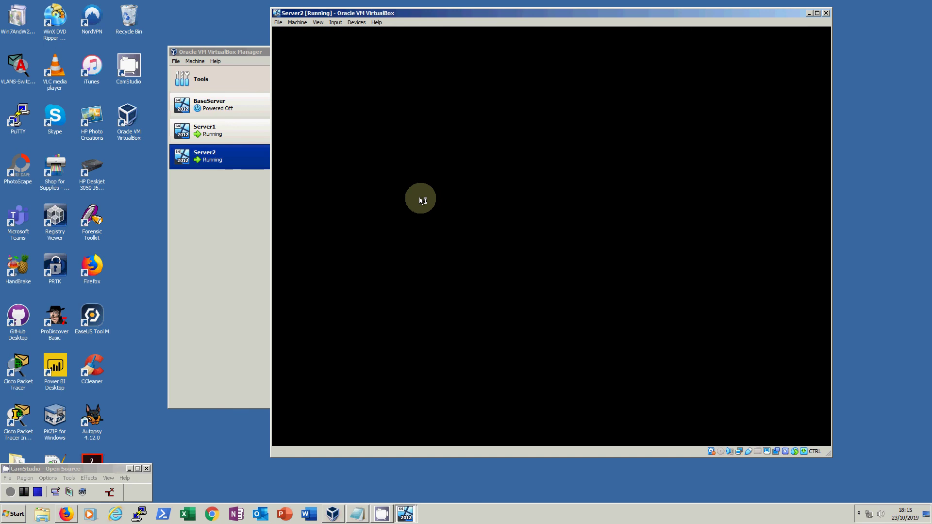
Step: Review Server1 and Server2 machine details in VirtualBox Manager, then minimize the Manager
{"action": "left_click", "coordinate": [255, 203]}
{"action": "left_click", "coordinate": [221, 134]}
{"action": "left_click", "coordinate": [235, 135]}
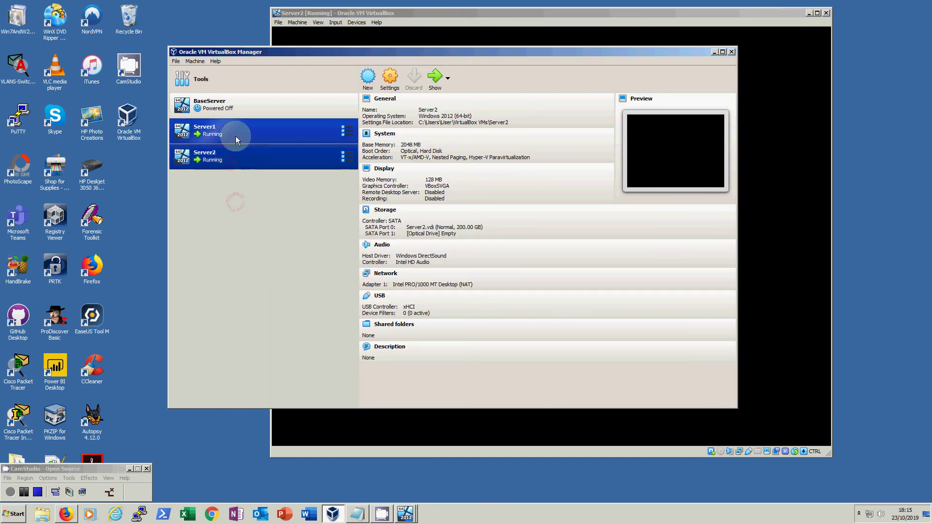
{"action": "left_click", "coordinate": [234, 157]}
{"action": "left_click", "coordinate": [237, 146]}
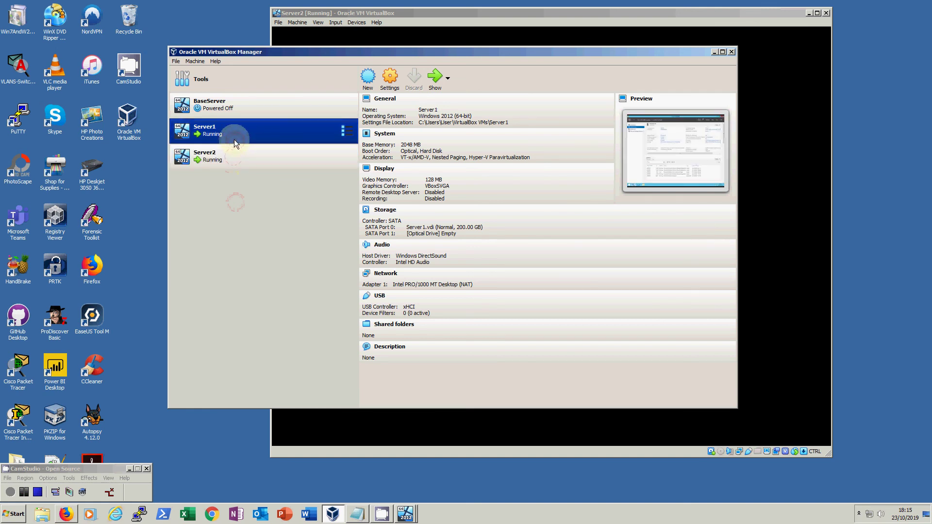
{"action": "left_click", "coordinate": [234, 158]}
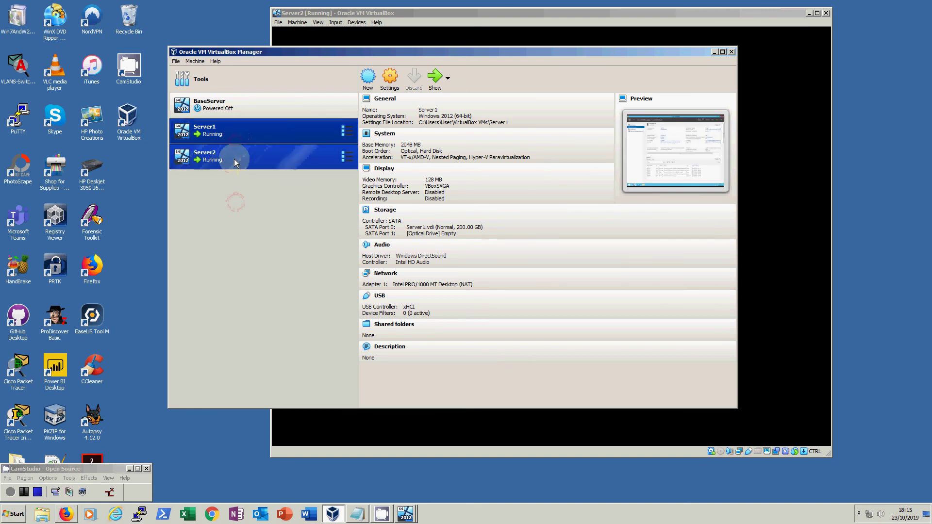
{"action": "left_click", "coordinate": [714, 52]}
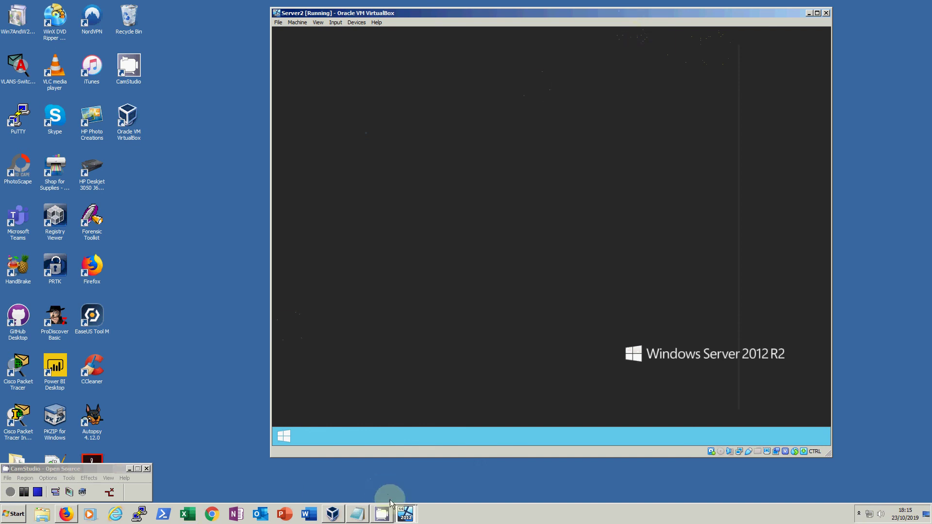
Step: Restore the Manager from the taskbar, confirm BaseServer is powered off, and minimize it again
{"action": "left_click", "coordinate": [404, 514]}
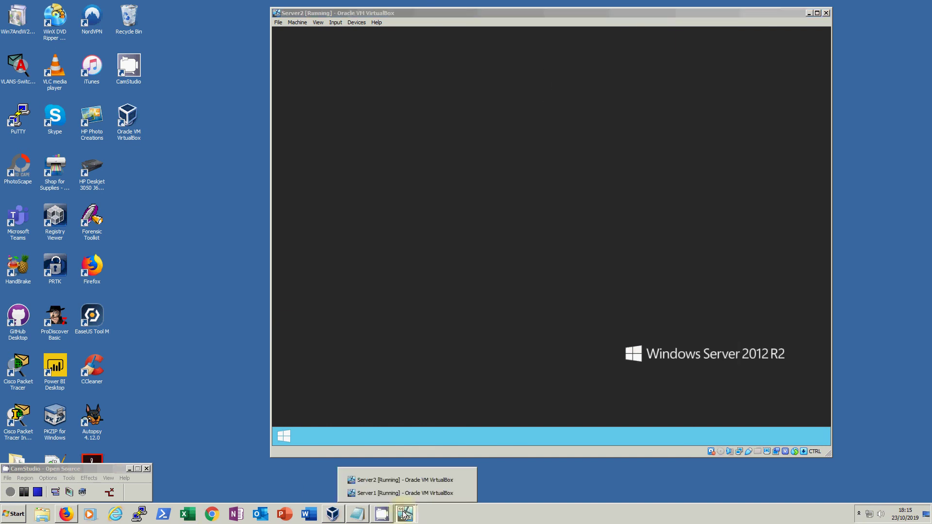
{"action": "left_click", "coordinate": [339, 516]}
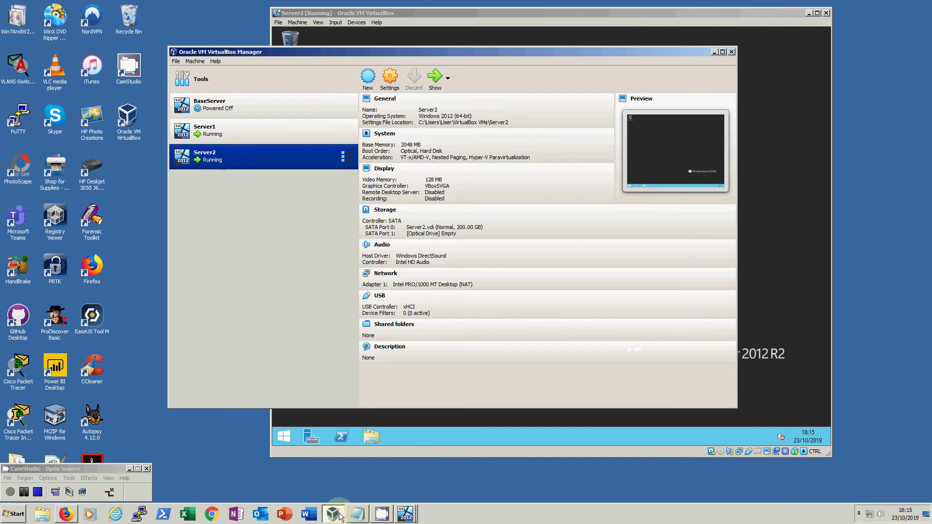
{"action": "left_click", "coordinate": [253, 112]}
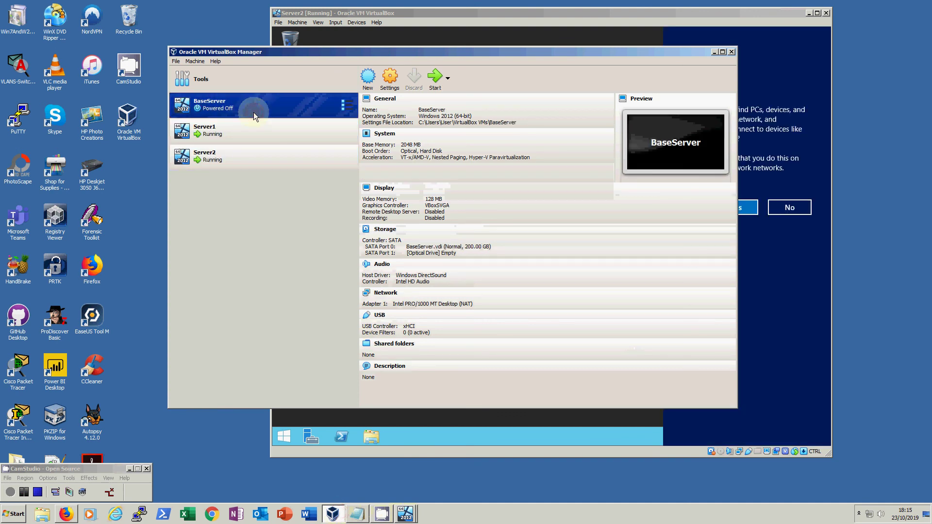
{"action": "left_click", "coordinate": [714, 52]}
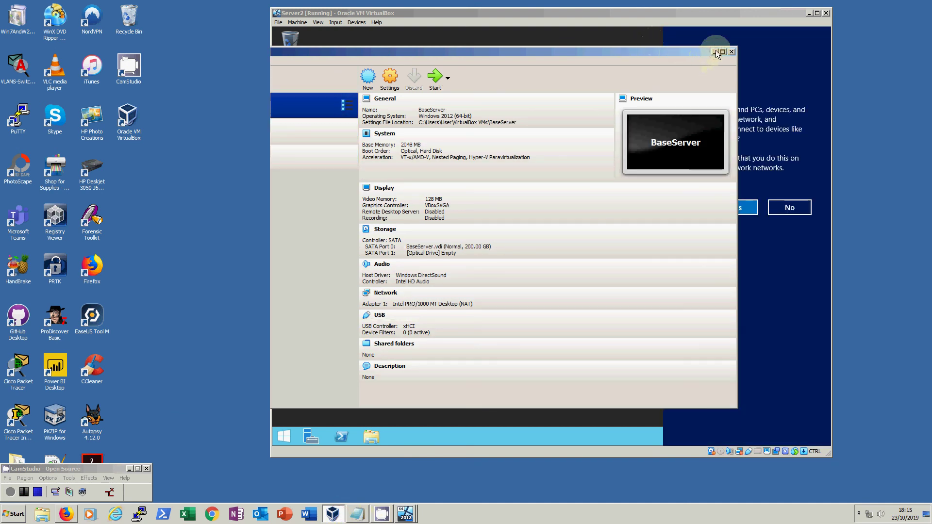
{"action": "left_click", "coordinate": [736, 206]}
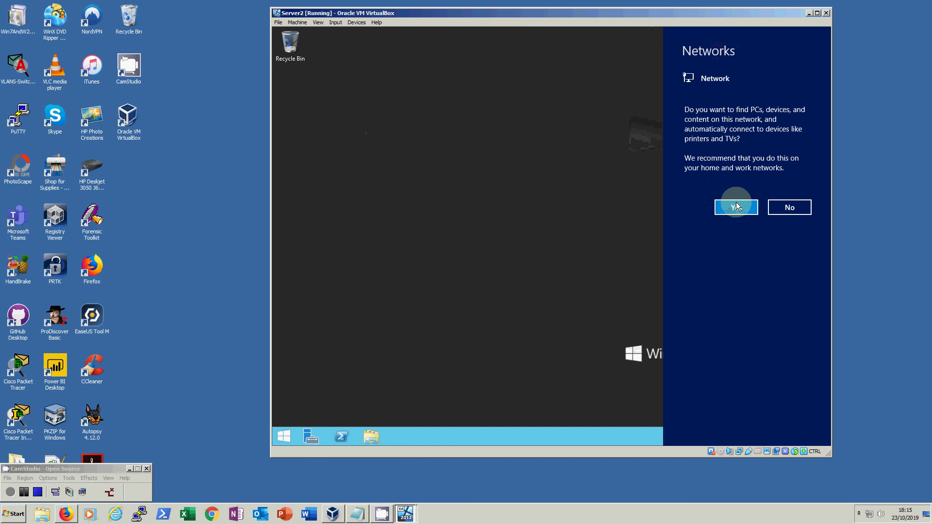
Step: Answer Yes to network discovery on Server2 and wait for Server Manager's Dashboard
{"action": "left_click", "coordinate": [737, 207]}
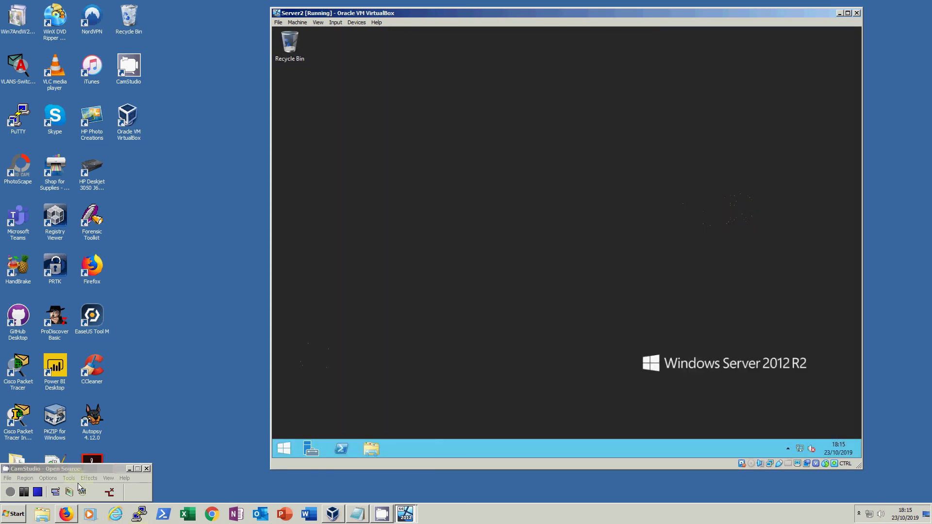
{"action": "left_click", "coordinate": [24, 493]}
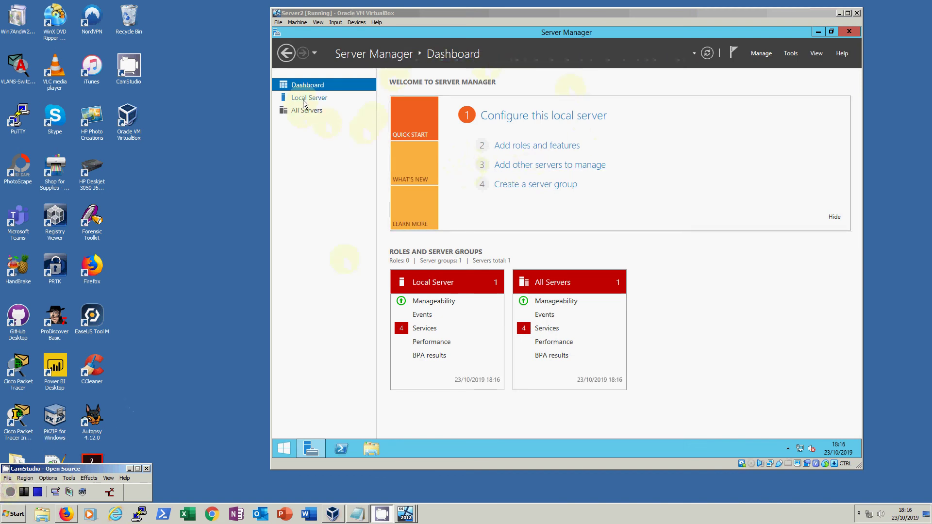
Step: Change the computer name to 'Server2' from Local Server properties, choosing Restart Later
{"action": "left_click", "coordinate": [304, 98]}
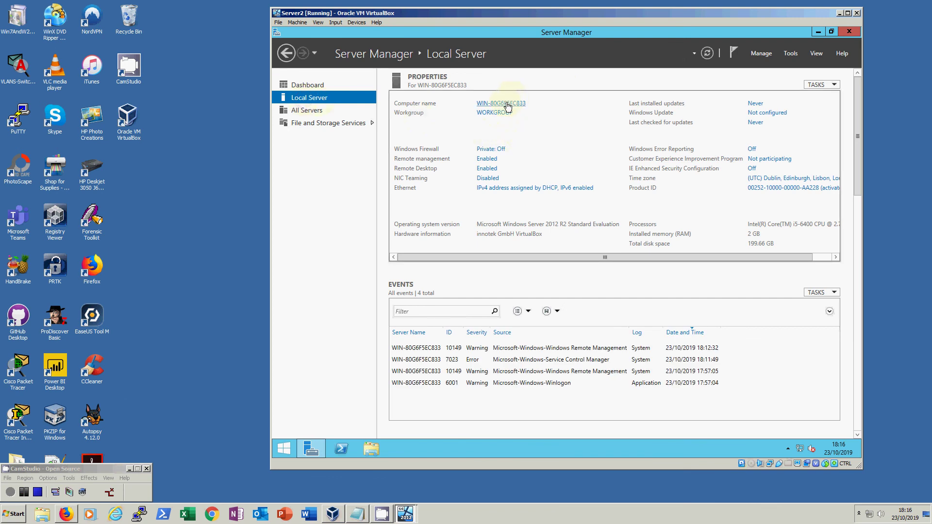
{"action": "left_click", "coordinate": [506, 104]}
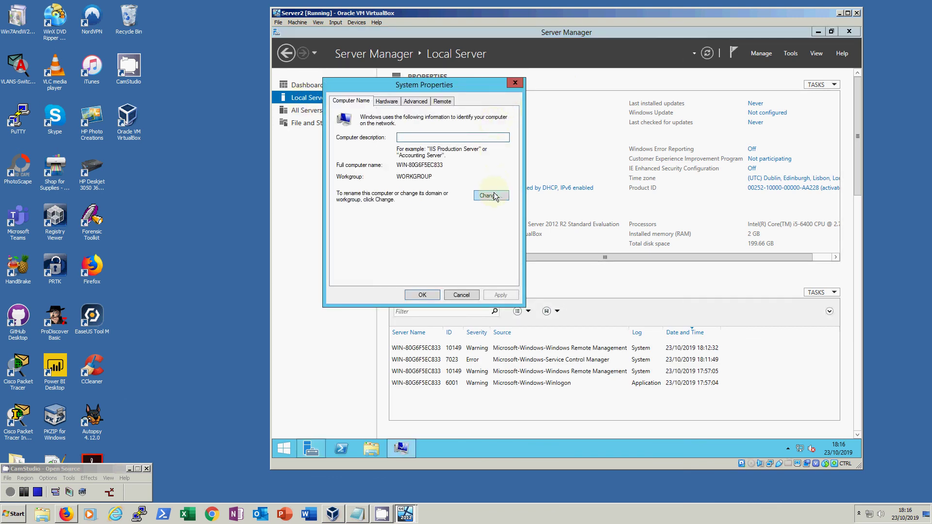
{"action": "left_click", "coordinate": [494, 196]}
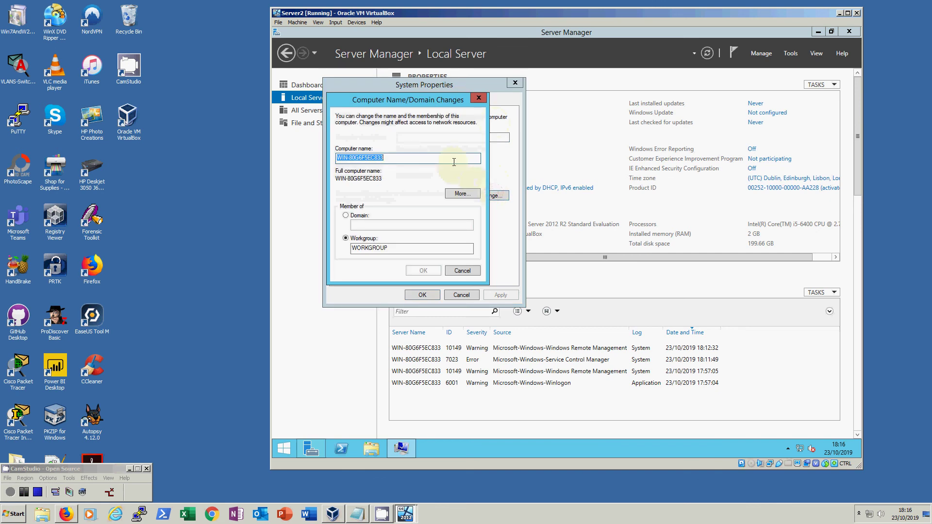
{"action": "type", "text": "Server2"}
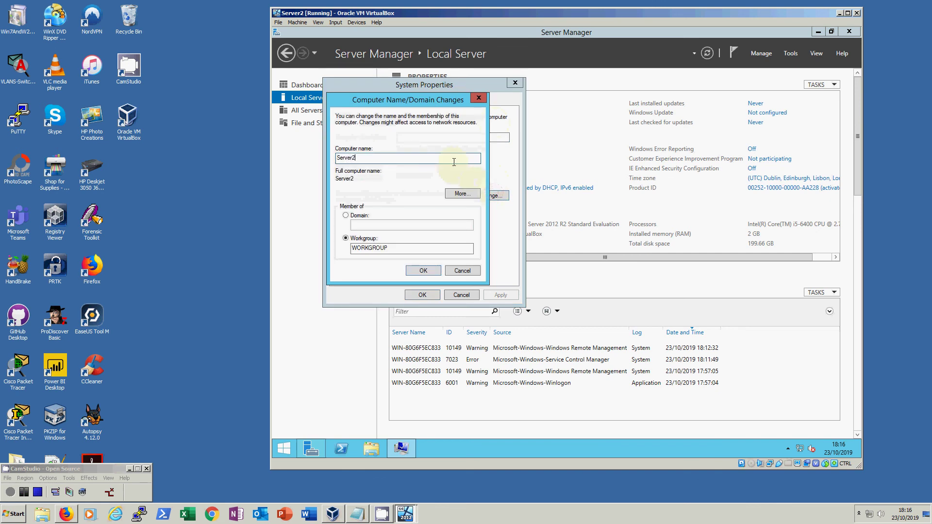
{"action": "left_click", "coordinate": [430, 272]}
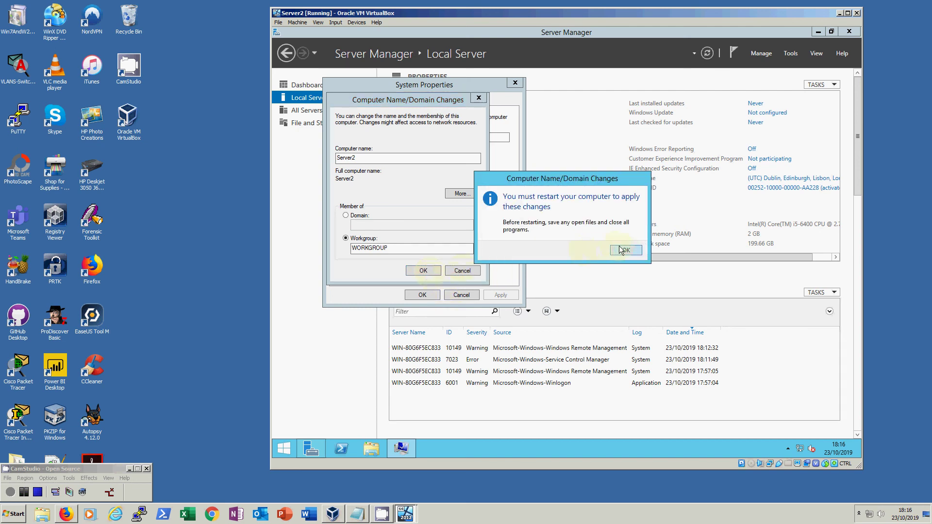
{"action": "left_click", "coordinate": [623, 250]}
{"action": "left_click", "coordinate": [433, 294]}
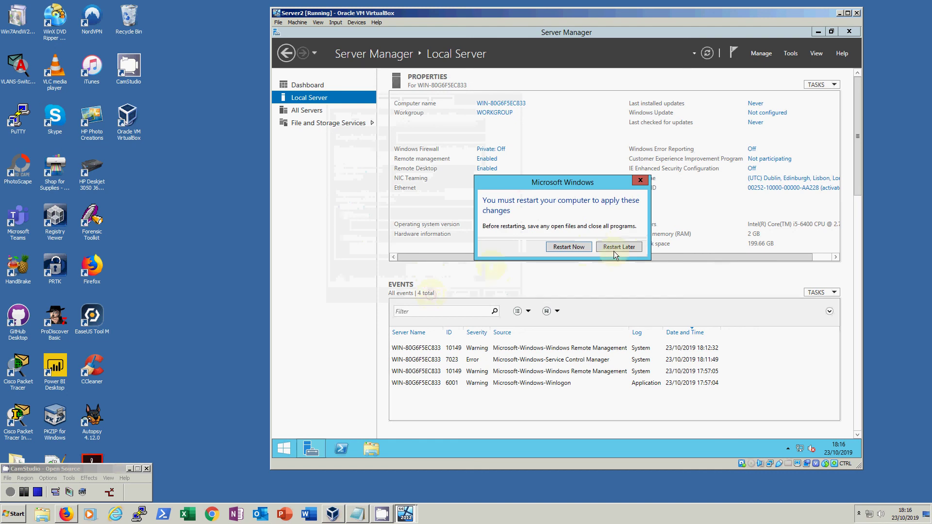
{"action": "left_click", "coordinate": [622, 247]}
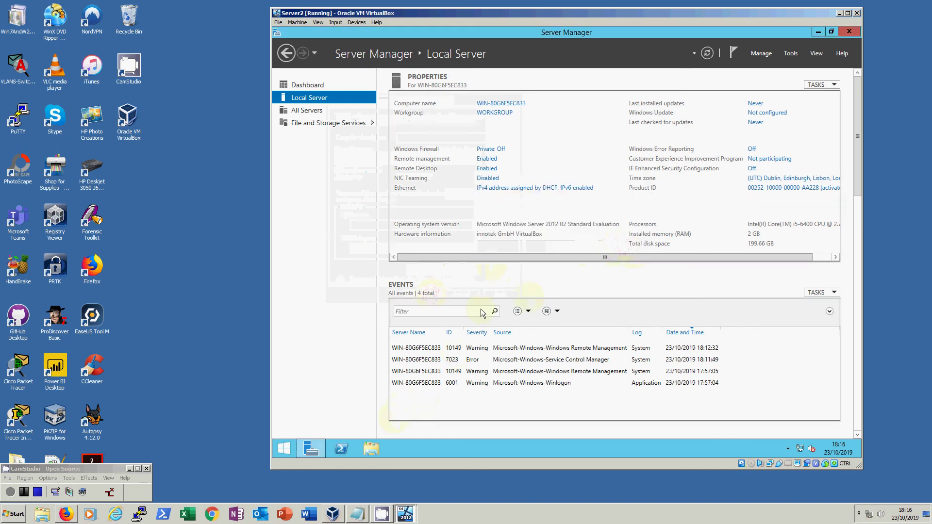
Step: Turn on automatic updates via the Windows Update 'Not configured' link, then close Windows Update
{"action": "left_click_drag", "start_coordinate": [502, 255], "coordinate": [552, 253]}
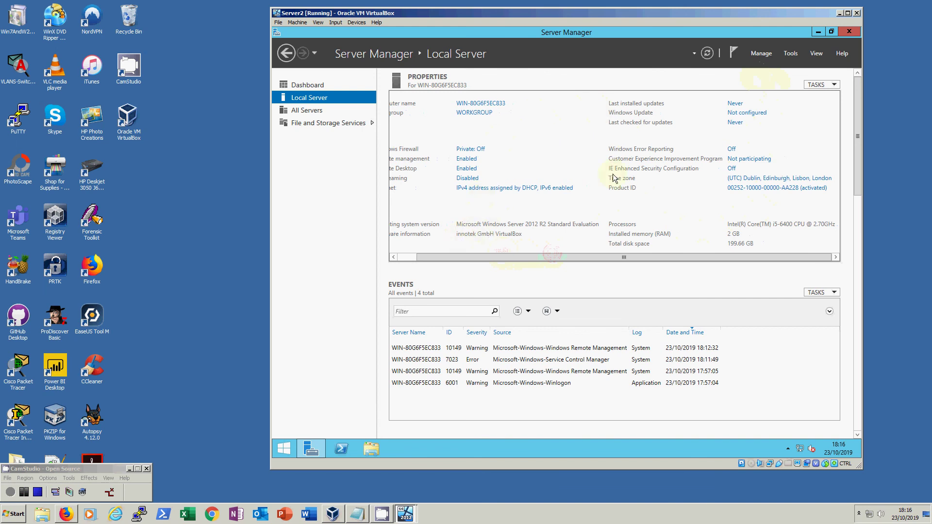
{"action": "left_click", "coordinate": [744, 116]}
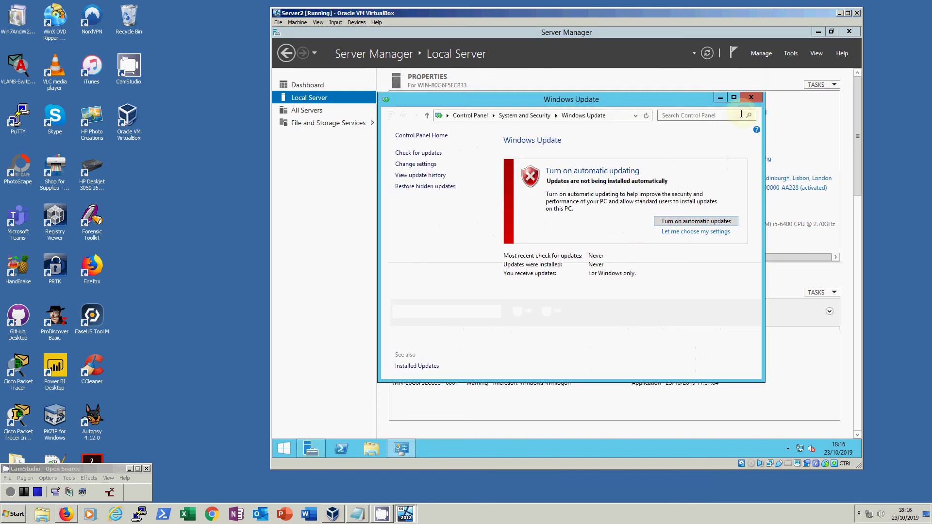
{"action": "left_click", "coordinate": [686, 222]}
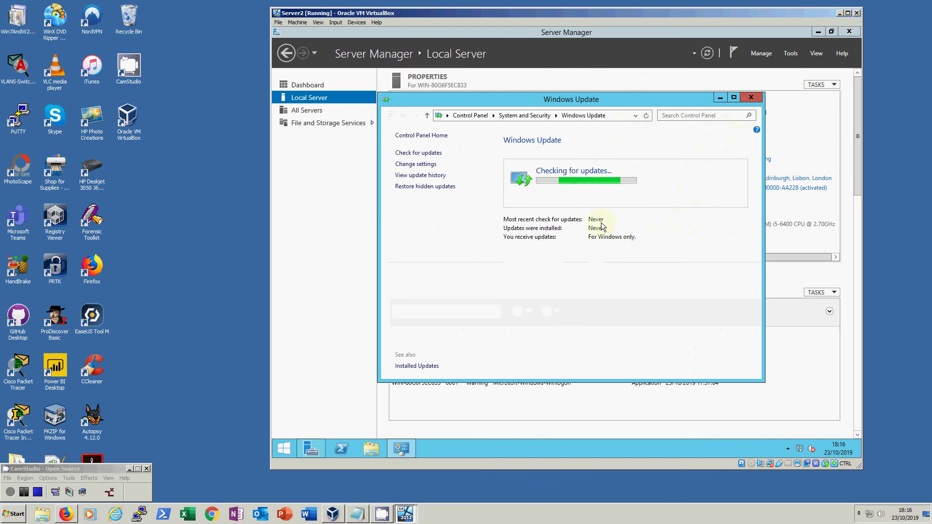
{"action": "left_click", "coordinate": [751, 99]}
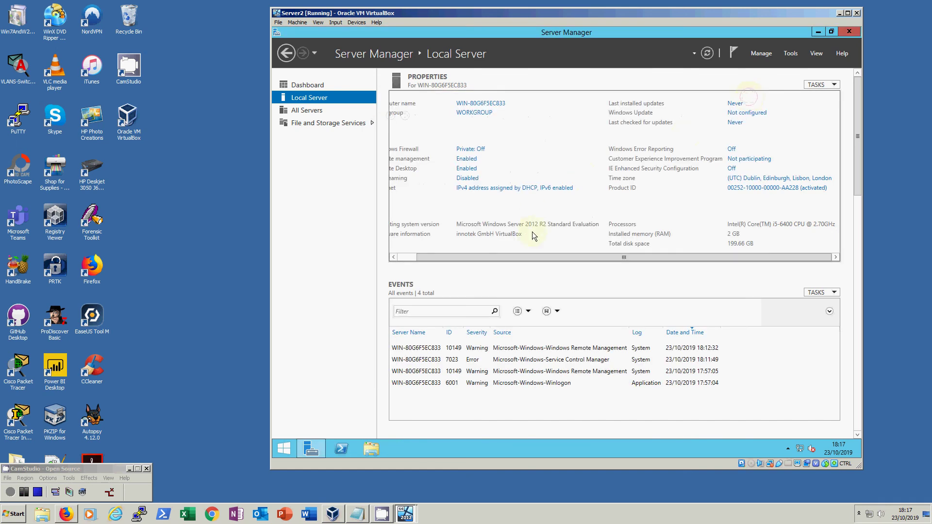
Step: Refresh Local Server properties, then restart Server2 from the Start right-click menu with the default reason
{"action": "left_click_drag", "start_coordinate": [518, 256], "coordinate": [458, 266]}
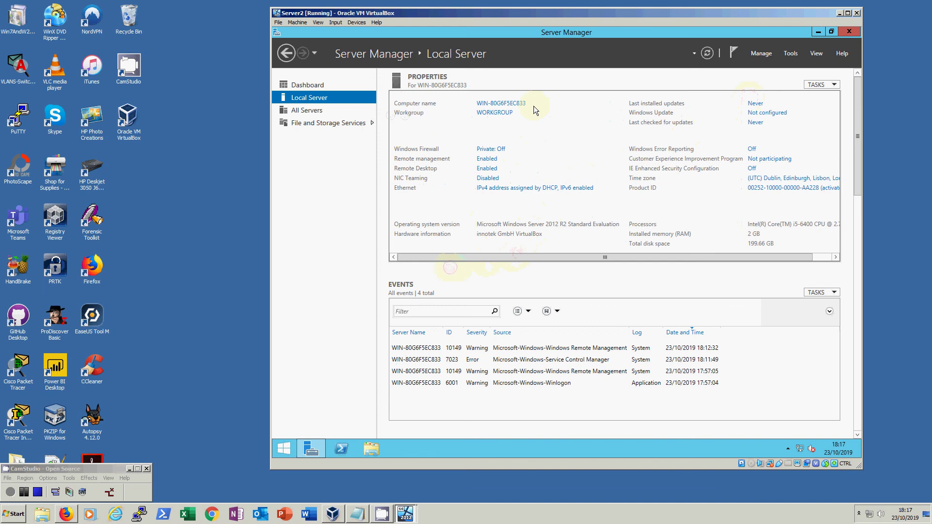
{"action": "left_click", "coordinate": [708, 53]}
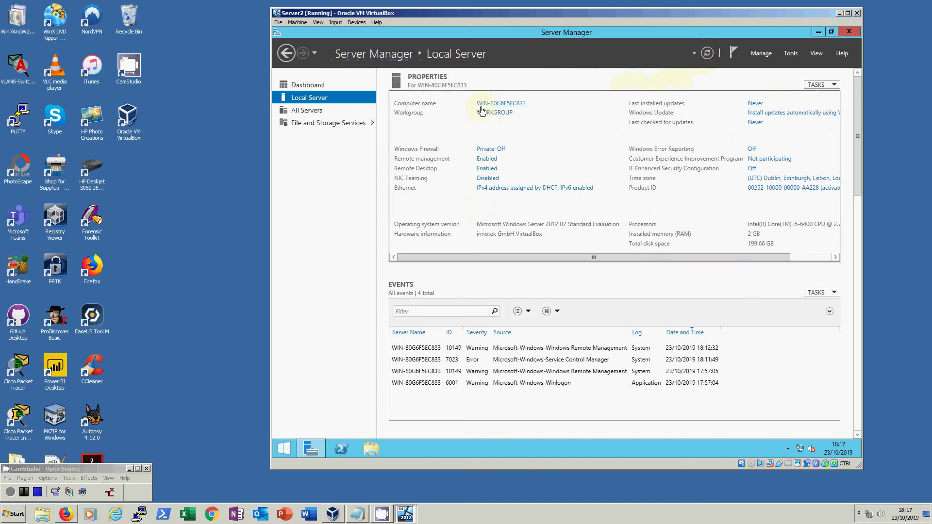
{"action": "right_click", "coordinate": [284, 449]}
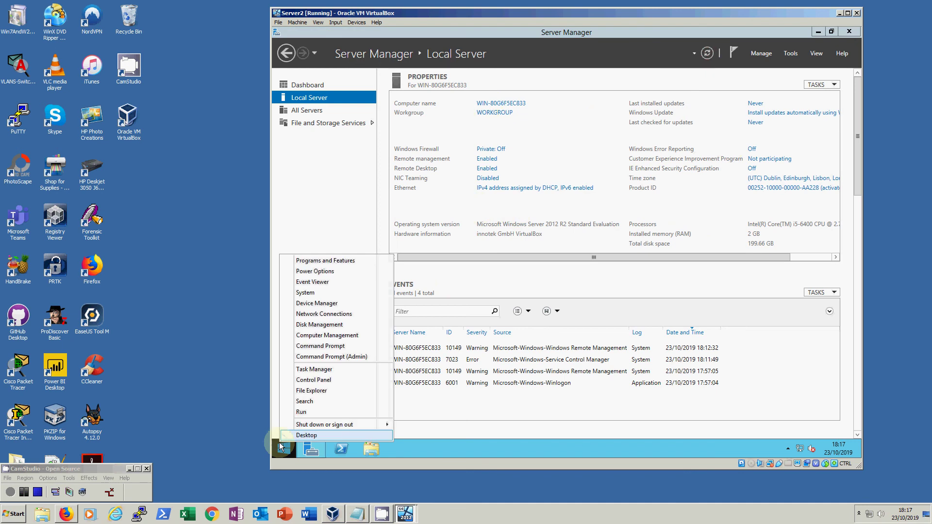
{"action": "left_click", "coordinate": [305, 427]}
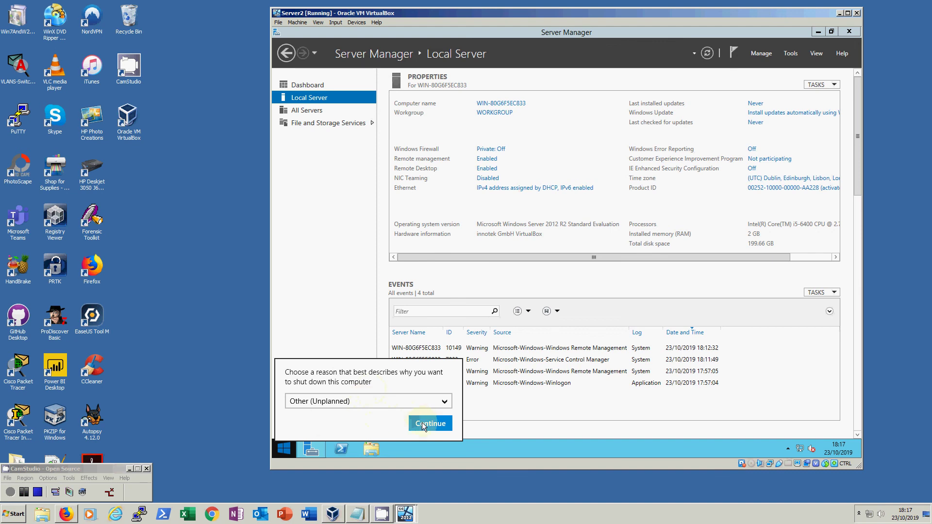
{"action": "left_click", "coordinate": [422, 423]}
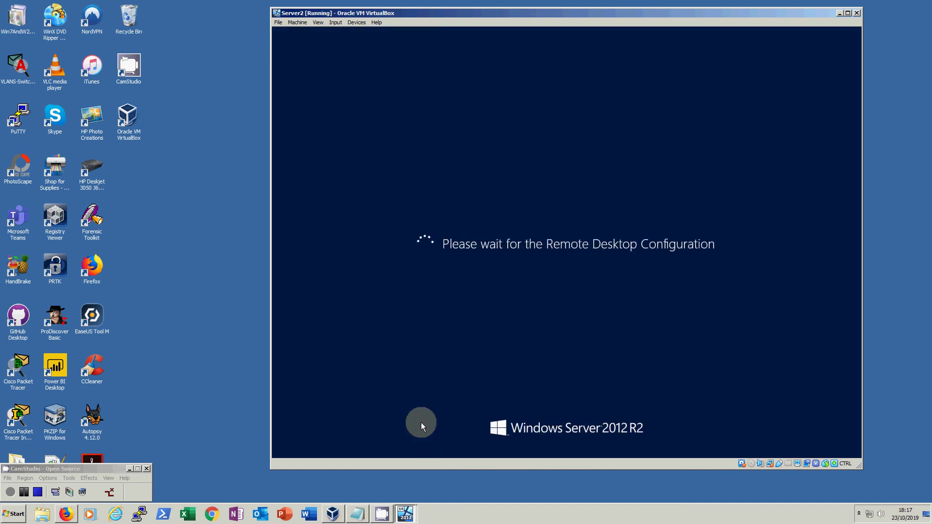